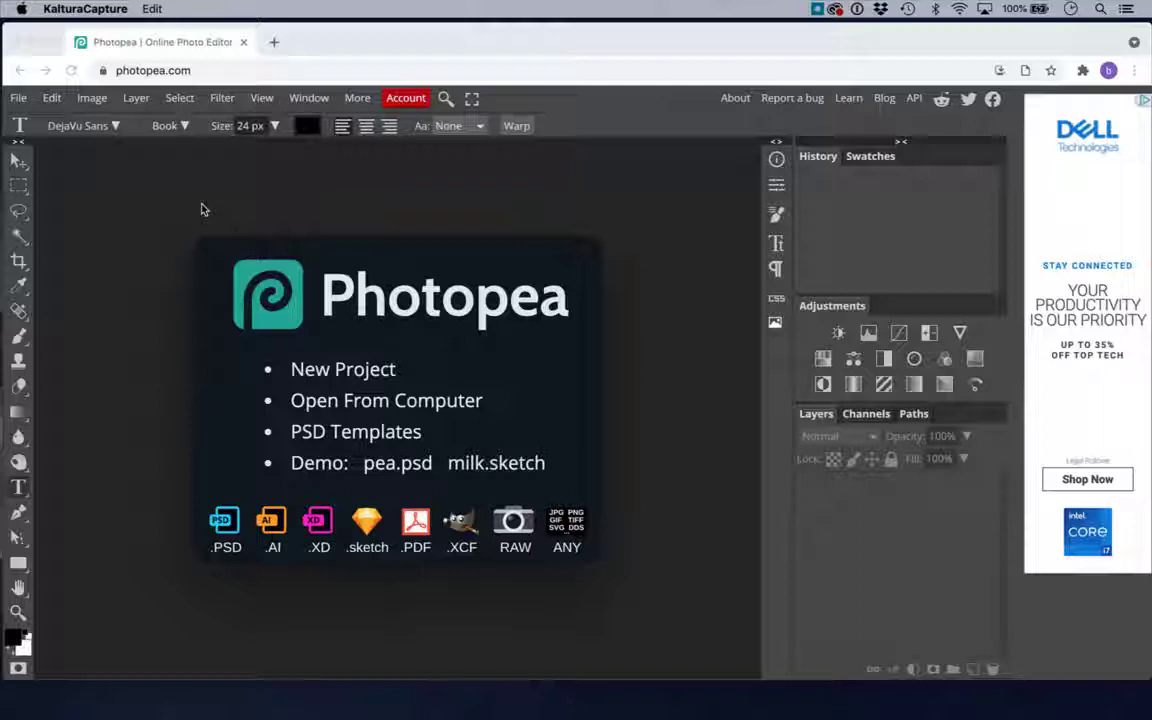
# Step: Open IMG_9530.JPG from the Desktop with Cmd+O
pyautogui.click(120, 160)
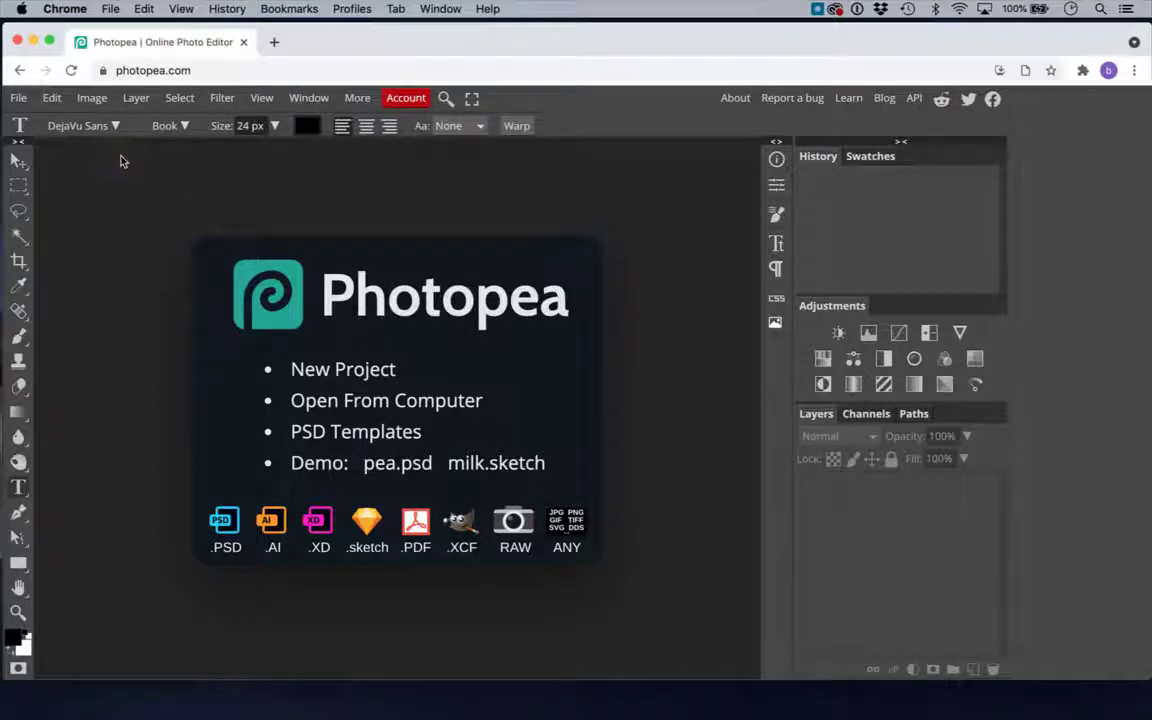
pyautogui.press('super+o')
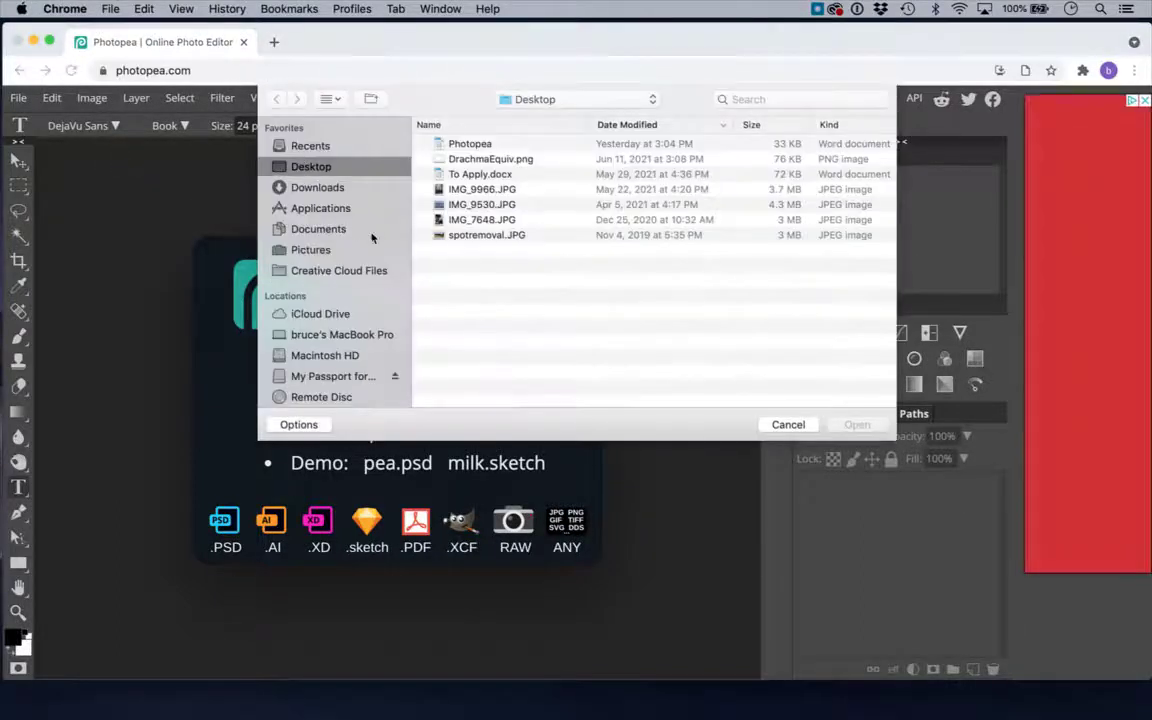
pyautogui.click(476, 205)
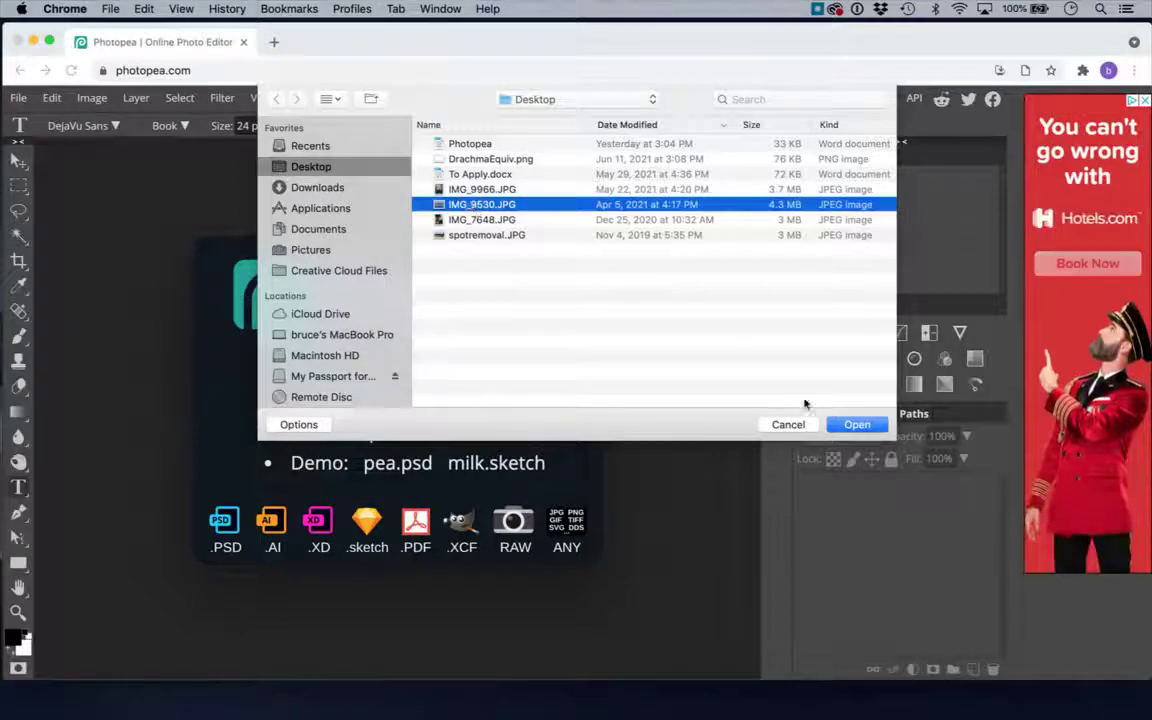
pyautogui.click(852, 426)
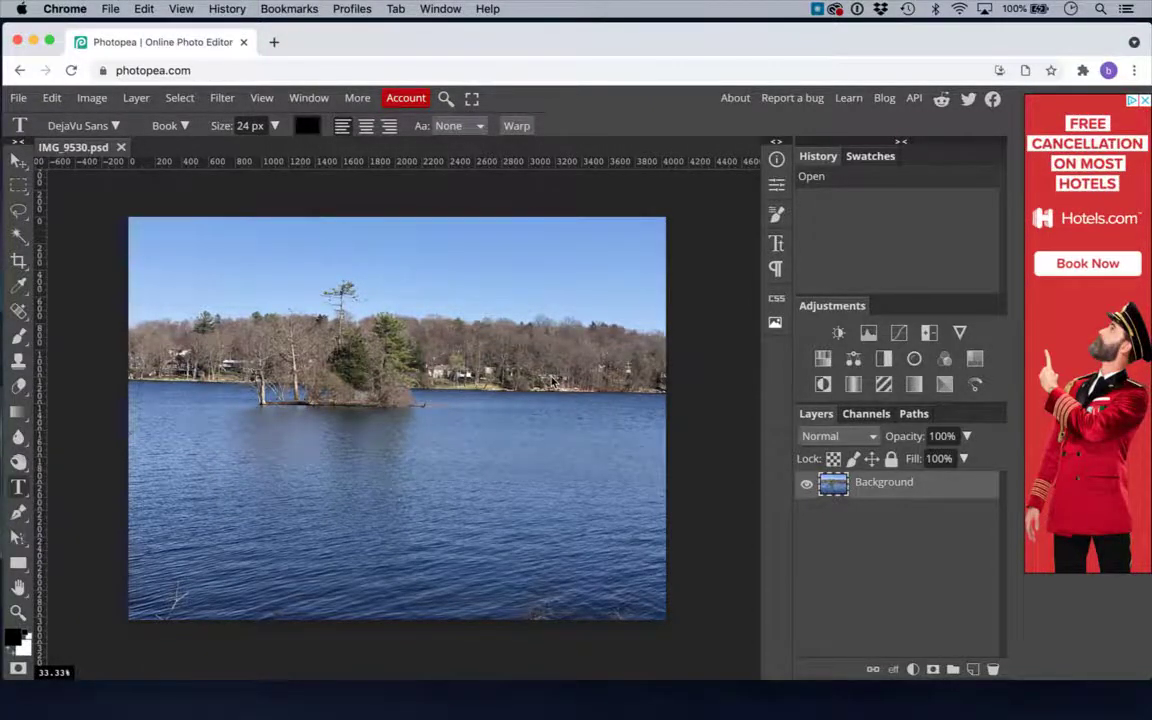
pyautogui.scroll(1, 551, 381)
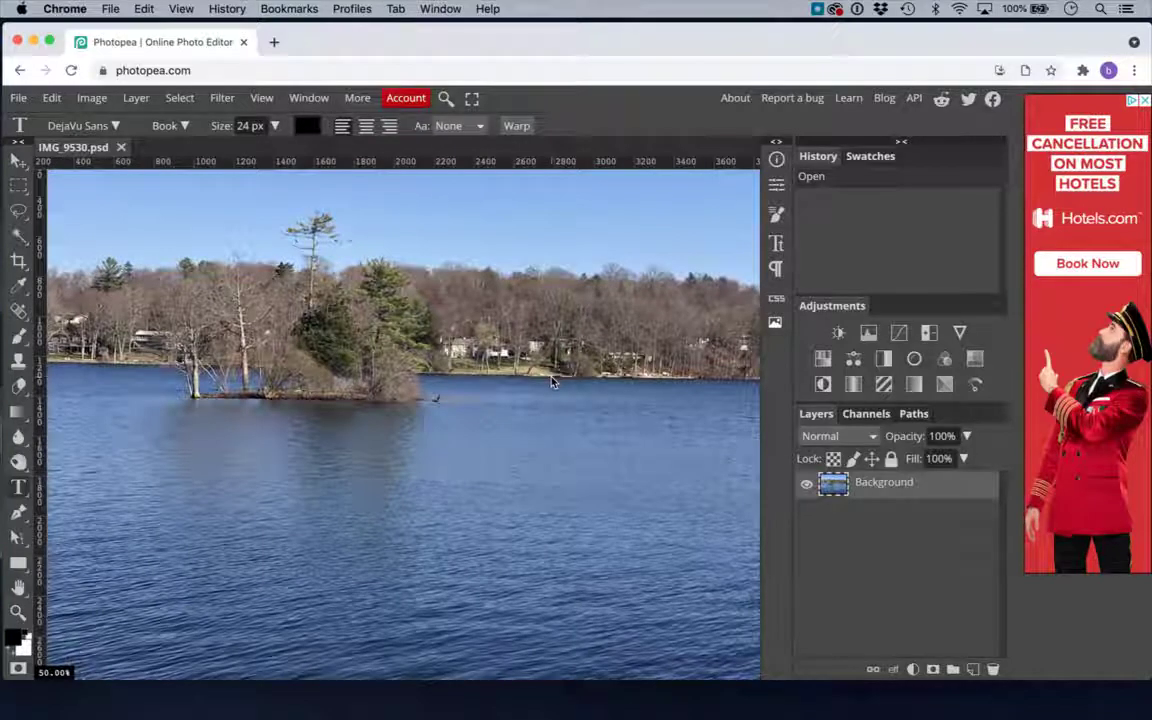
pyautogui.scroll(1, 551, 381)
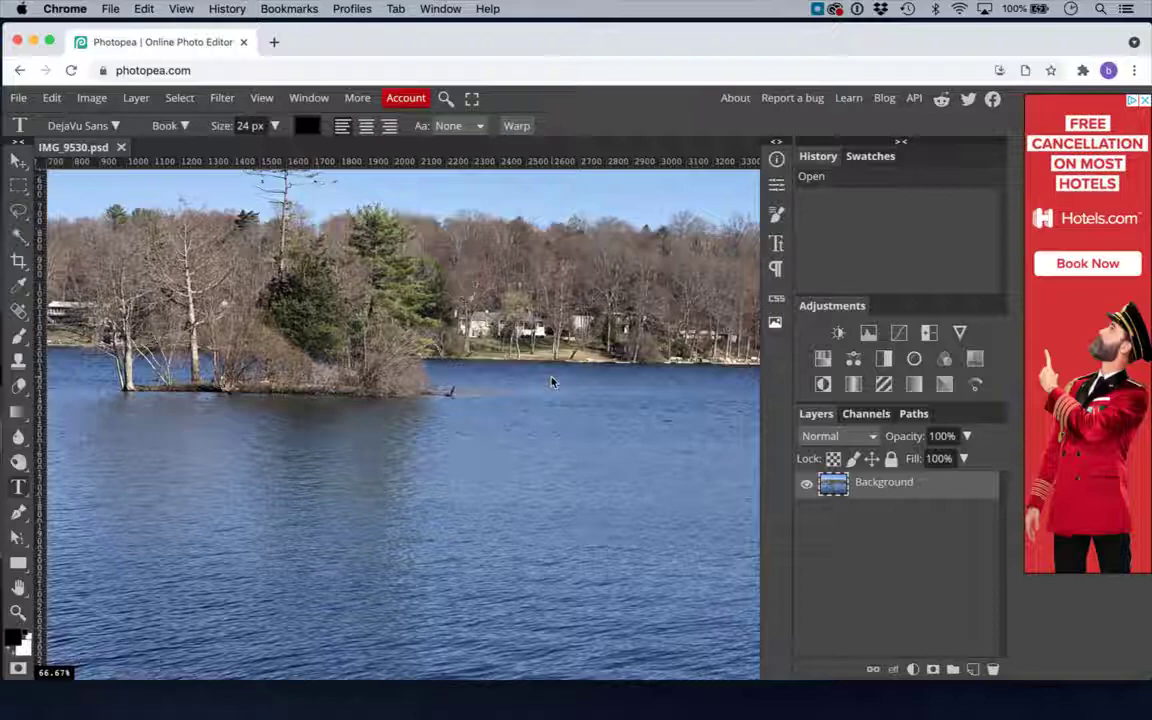
pyautogui.scroll(-1, 551, 381)
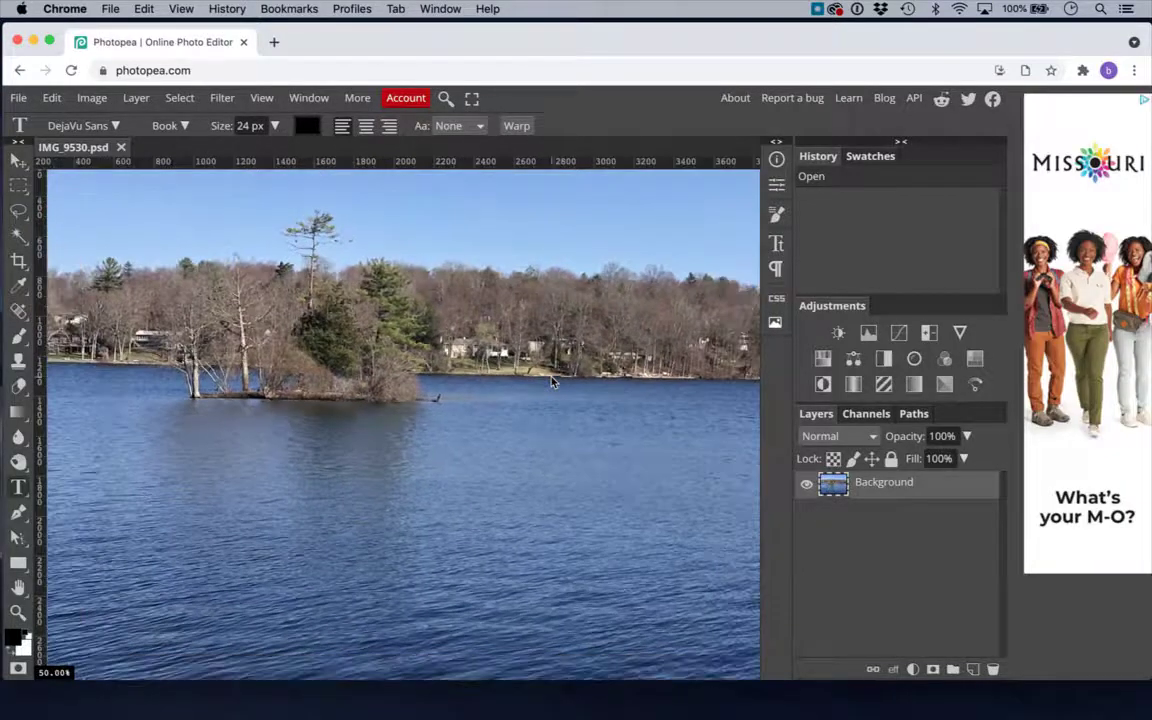
pyautogui.scroll(-1, 551, 381)
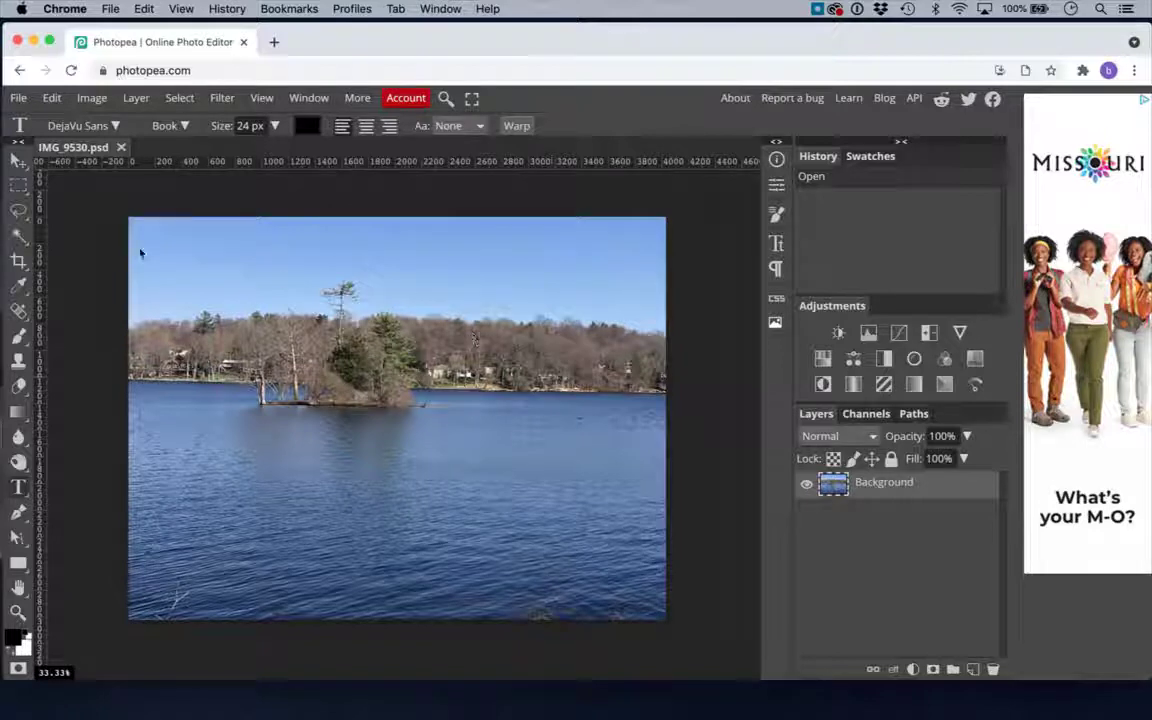
# Step: Select the Crop tool and switch on Straighten in the options bar
pyautogui.click(20, 263)
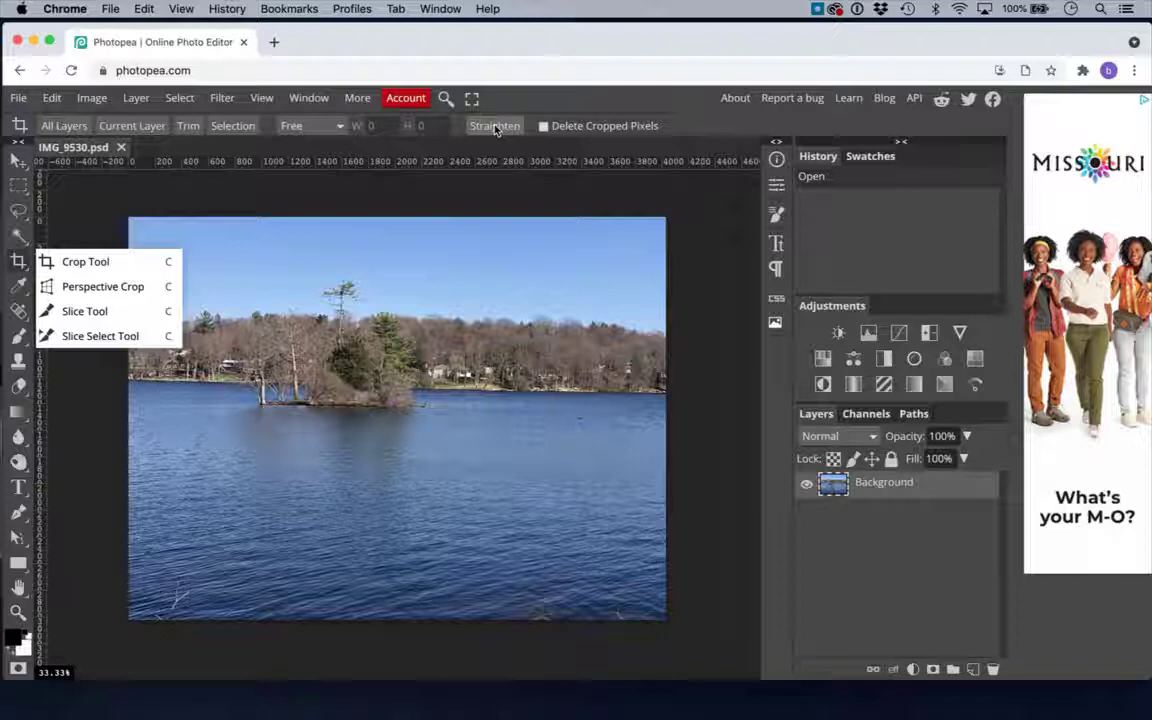
pyautogui.click(494, 127)
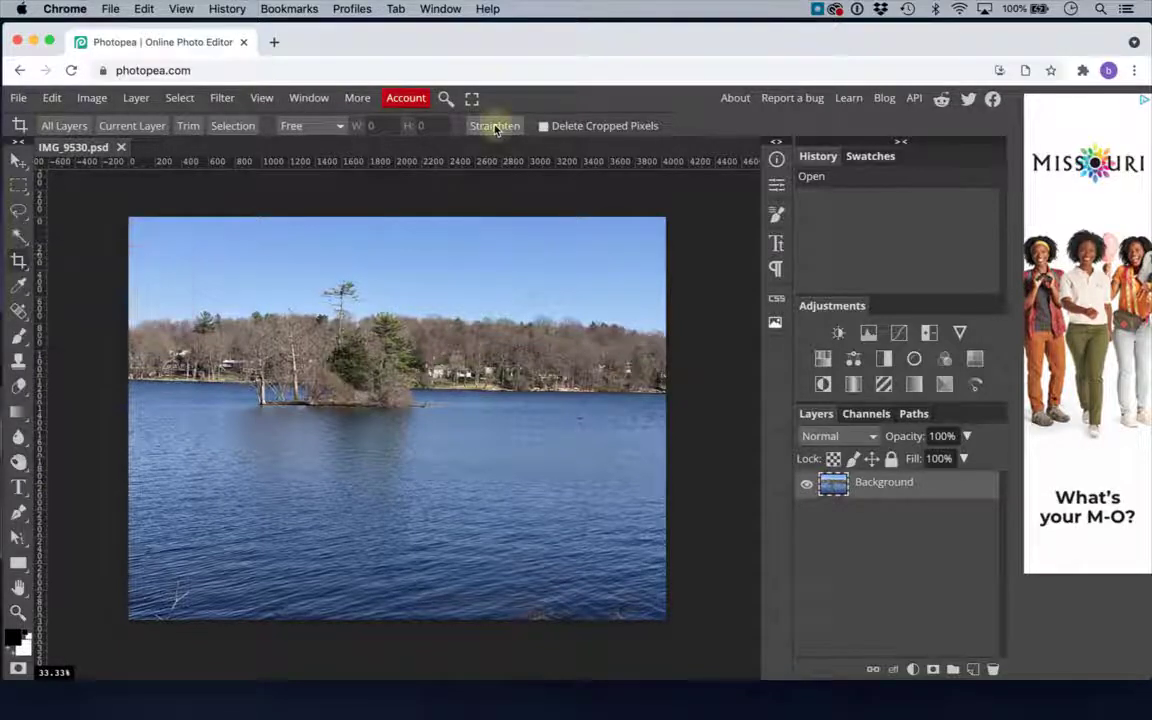
# Step: Draw a level line along the shoreline and commit the straightening crop
pyautogui.click(684, 388)
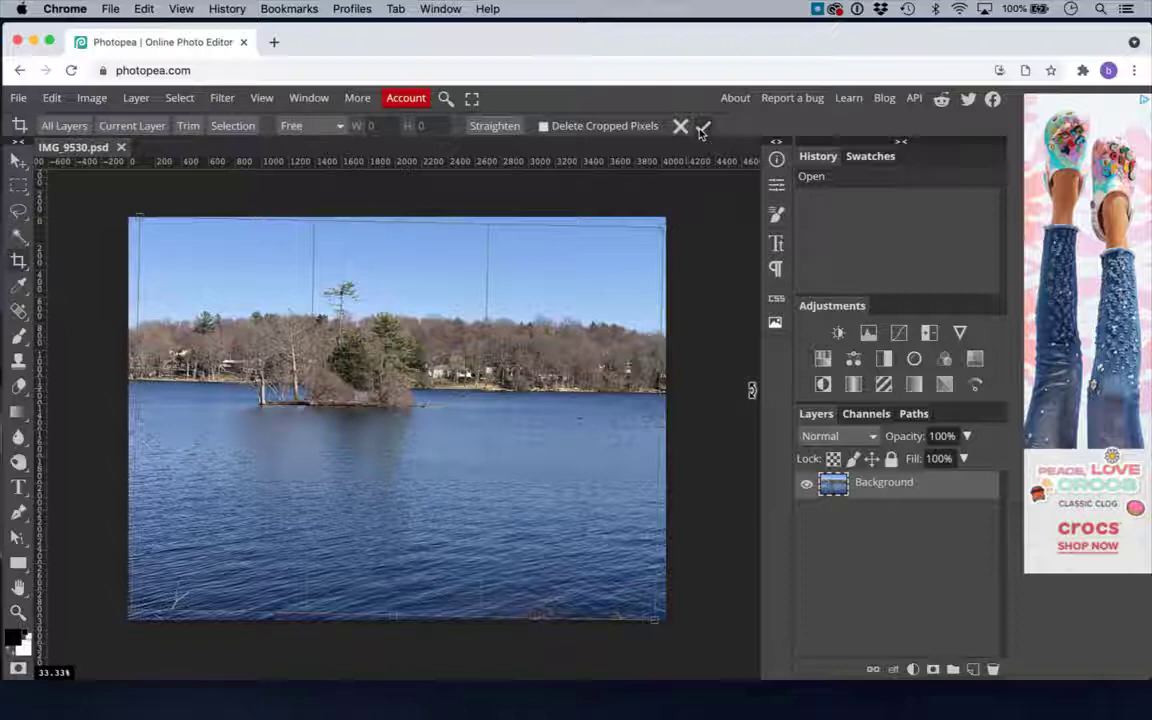
pyautogui.click(702, 128)
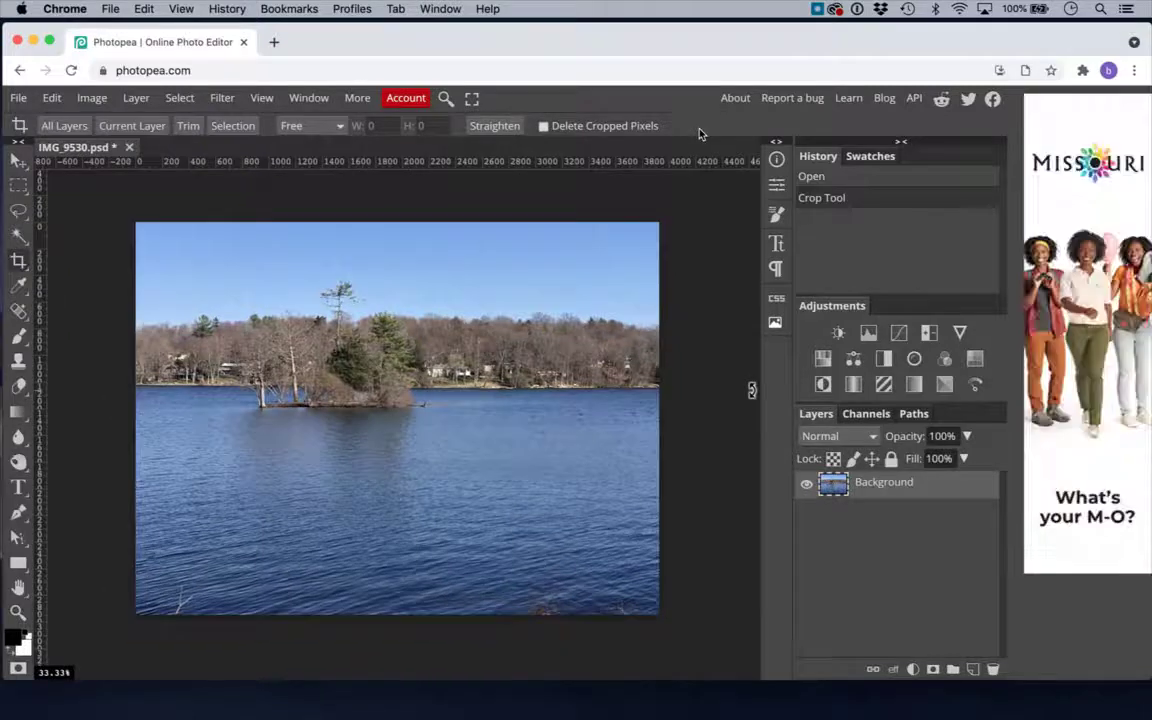
# Step: Pick the regular Crop Tool and change its mode from Free to Fixed Ratio
pyautogui.rightClick(19, 262)
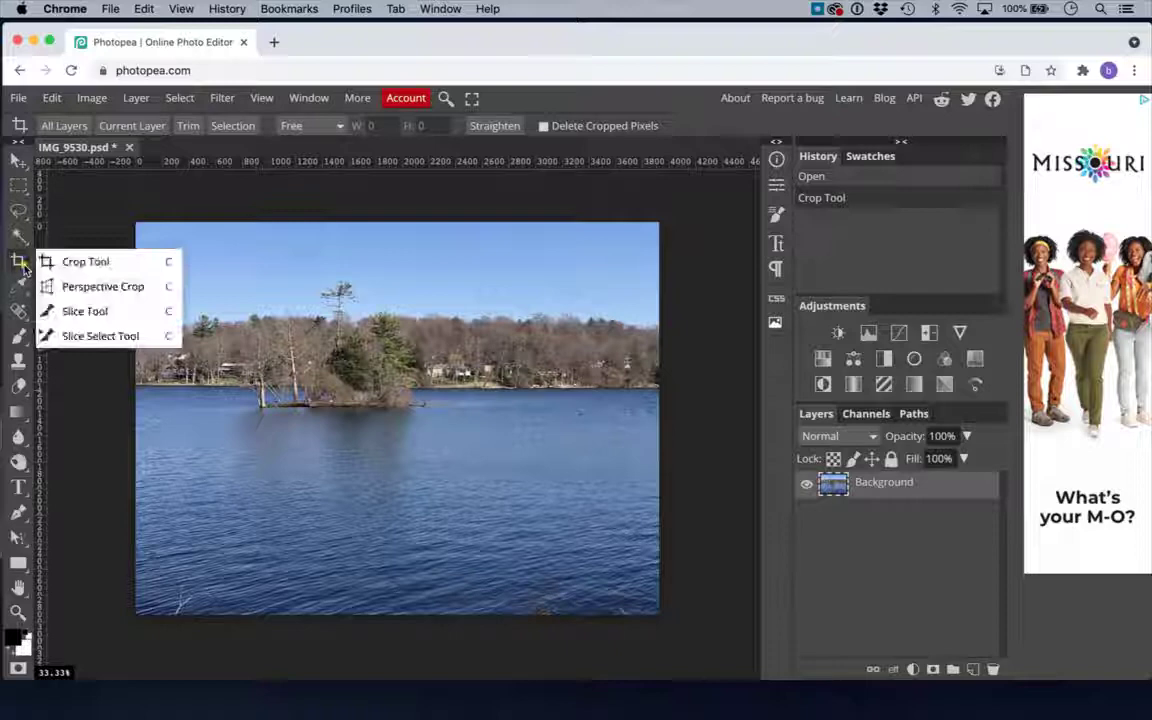
pyautogui.click(86, 262)
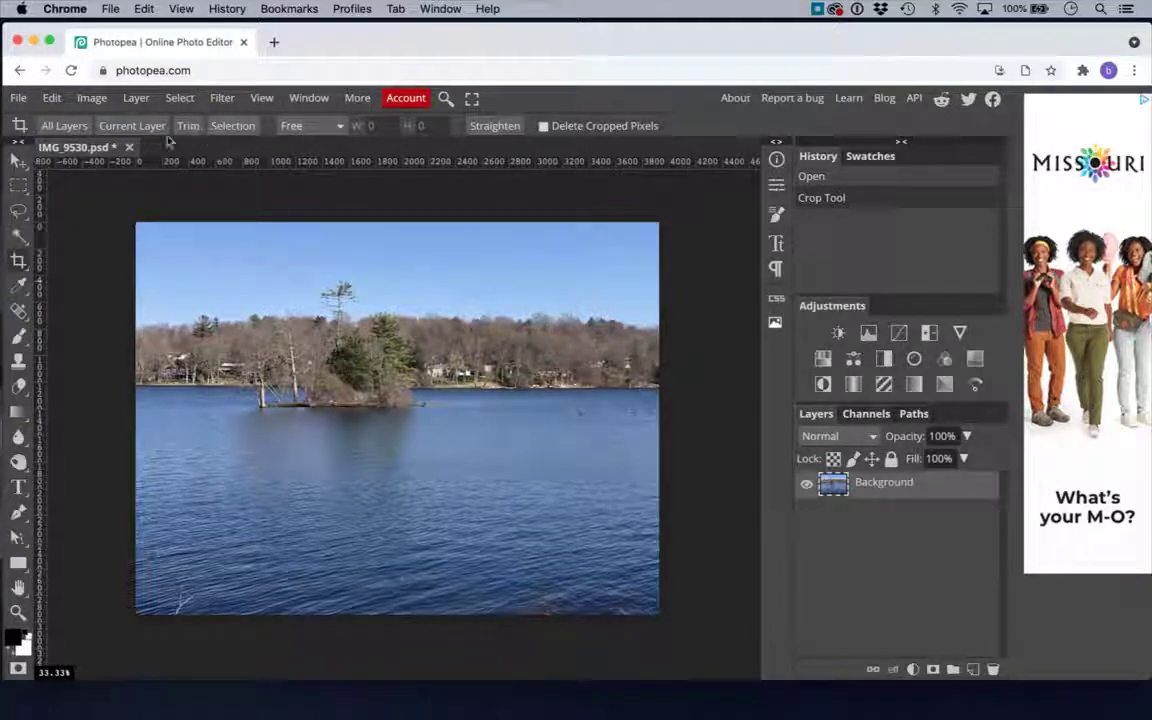
pyautogui.click(339, 130)
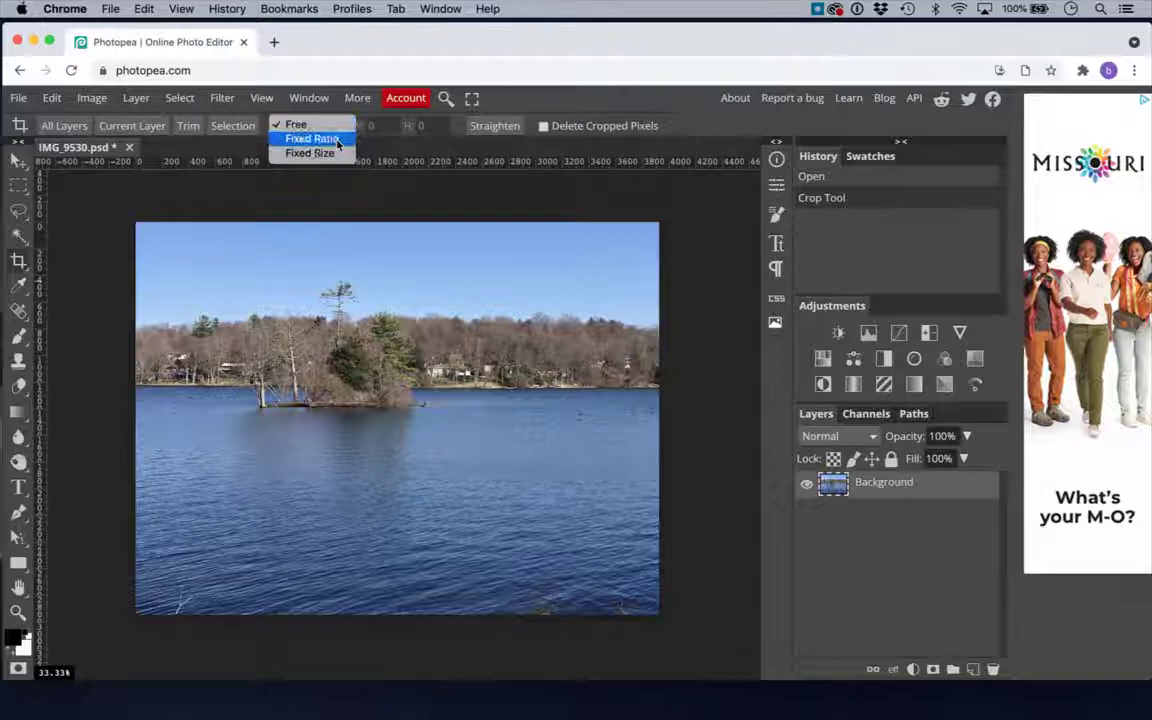
pyautogui.click(337, 143)
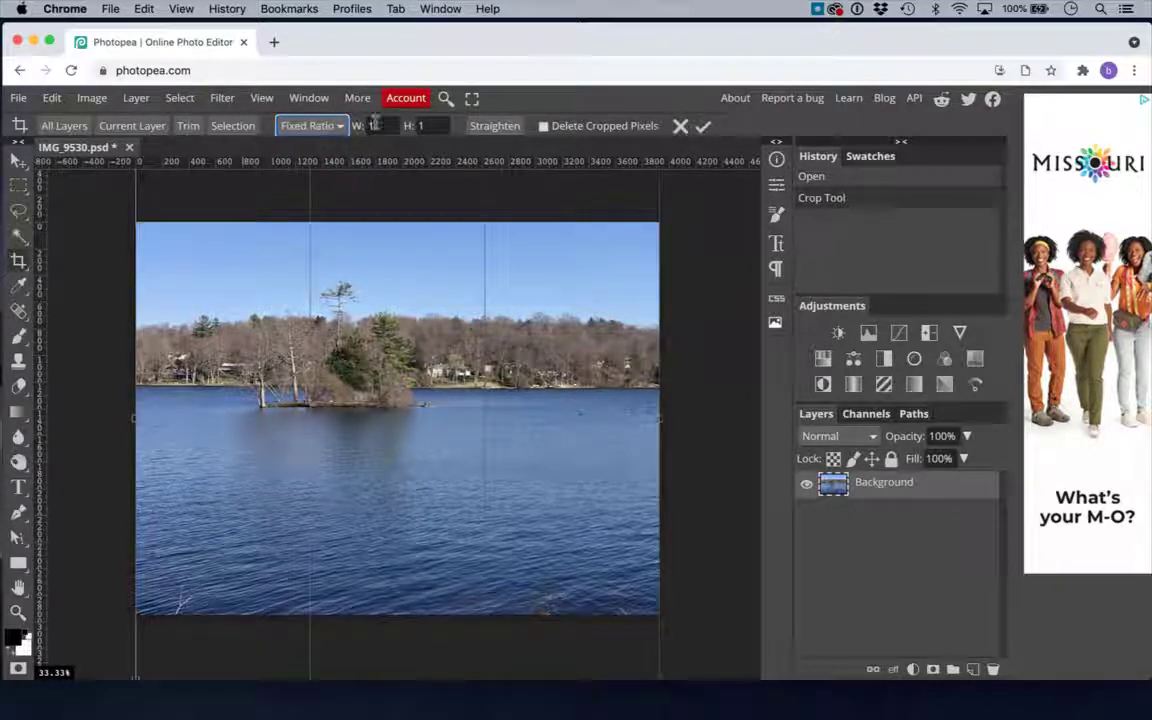
# Step: Size the square crop box to the full photo height over the island, then select the W ratio value
pyautogui.scroll(-1, 450, 428)
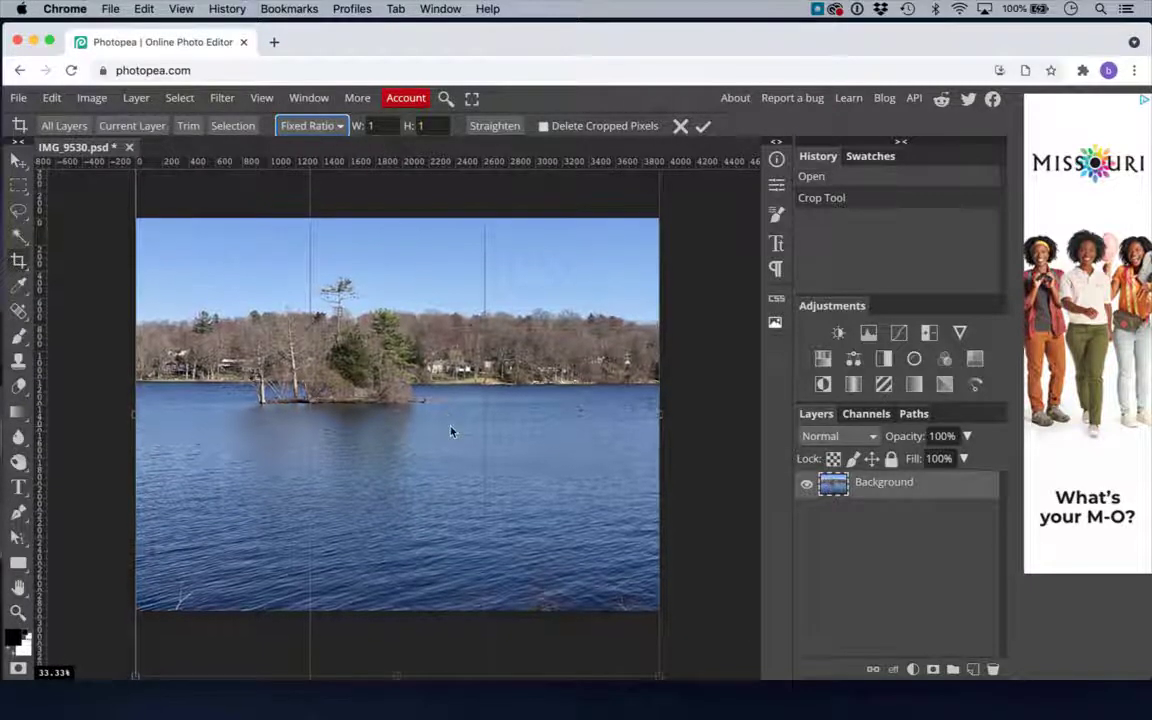
pyautogui.moveTo(651, 671); pyautogui.dragTo(527, 461)
pyautogui.scroll(5, 527, 461)
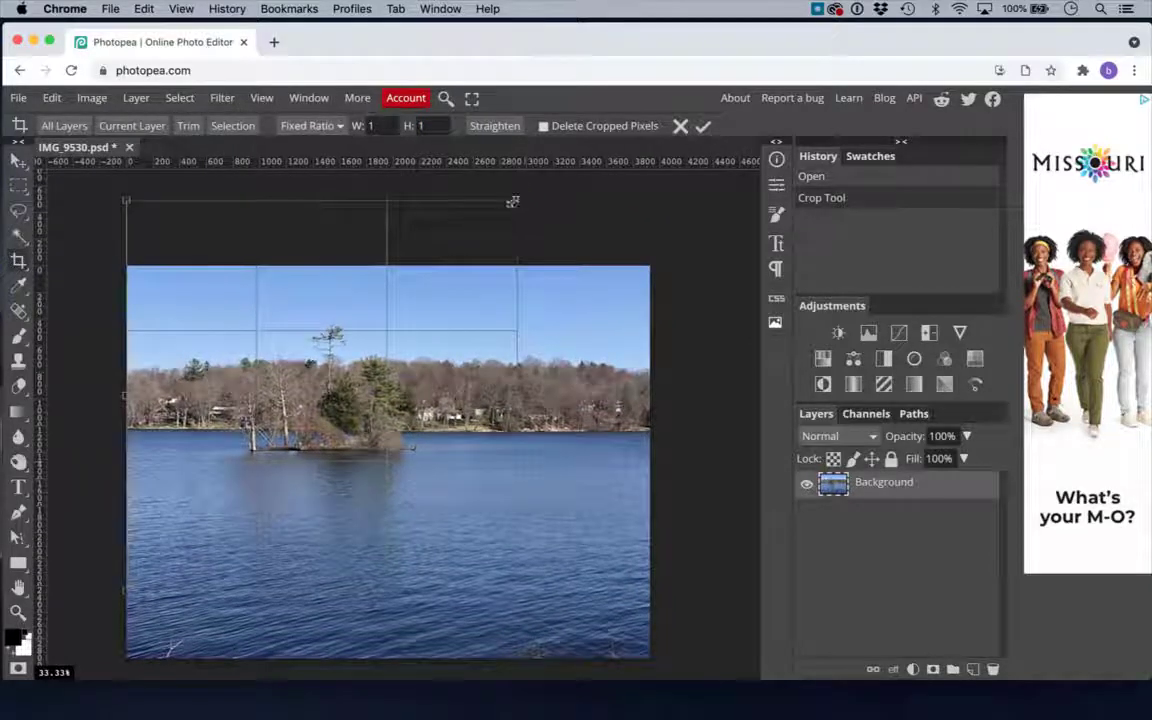
pyautogui.moveTo(514, 201); pyautogui.dragTo(370, 390)
pyautogui.scroll(-1, 477, 207)
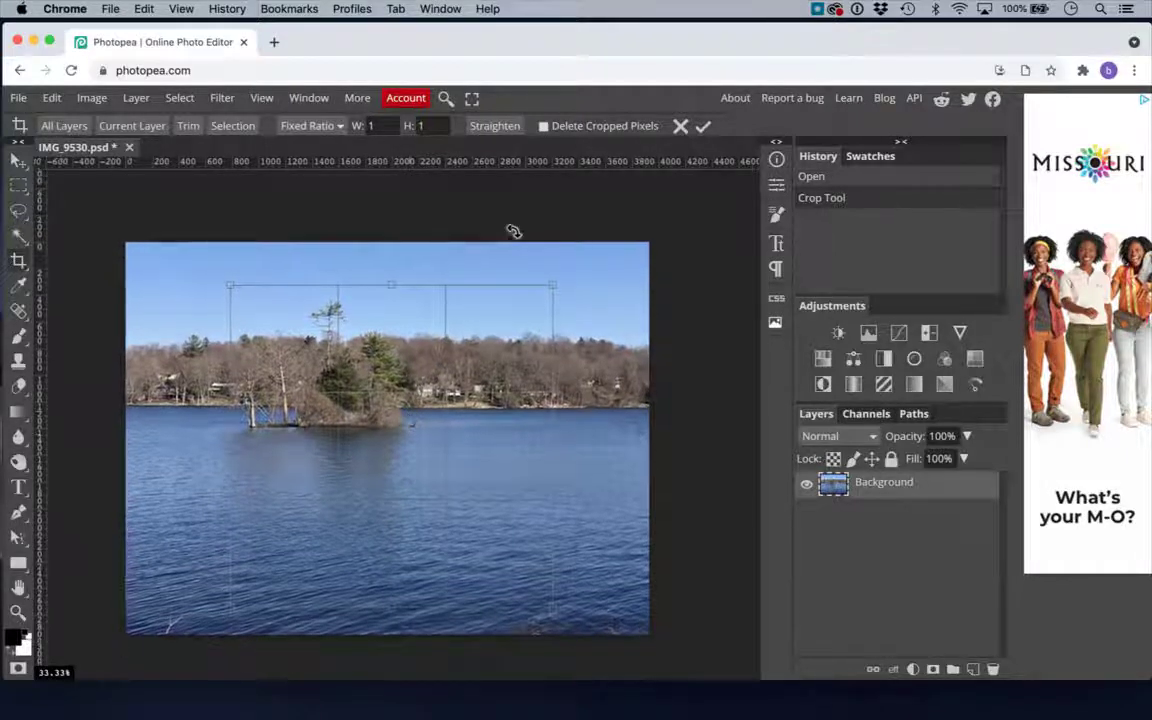
pyautogui.moveTo(228, 285); pyautogui.dragTo(188, 242)
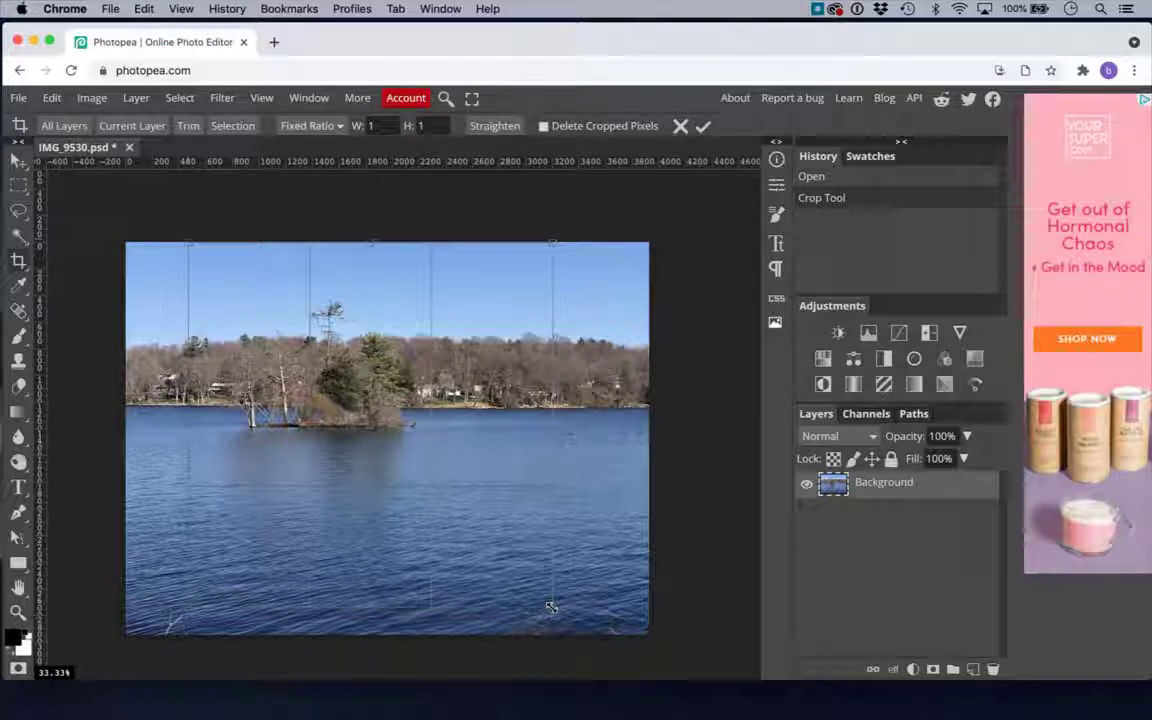
pyautogui.moveTo(551, 607); pyautogui.dragTo(581, 638)
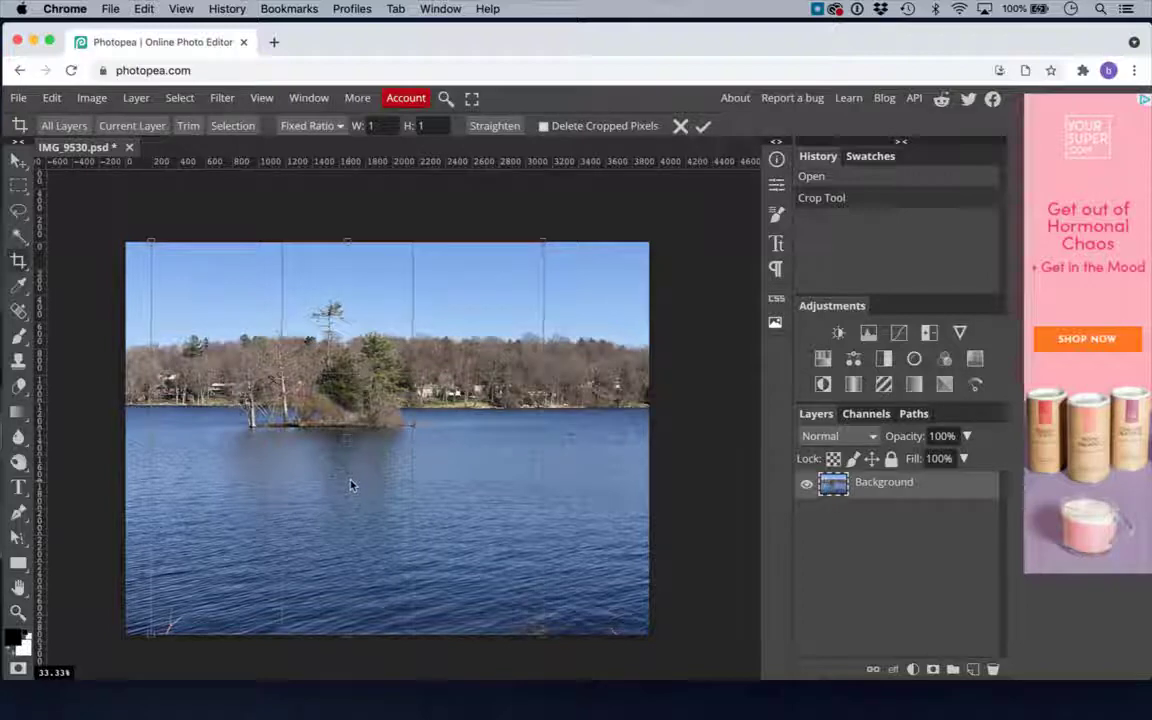
pyautogui.moveTo(350, 485)
pyautogui.mouseDown()
pyautogui.moveTo(458, 489)
pyautogui.moveTo(363, 485)
pyautogui.mouseUp()
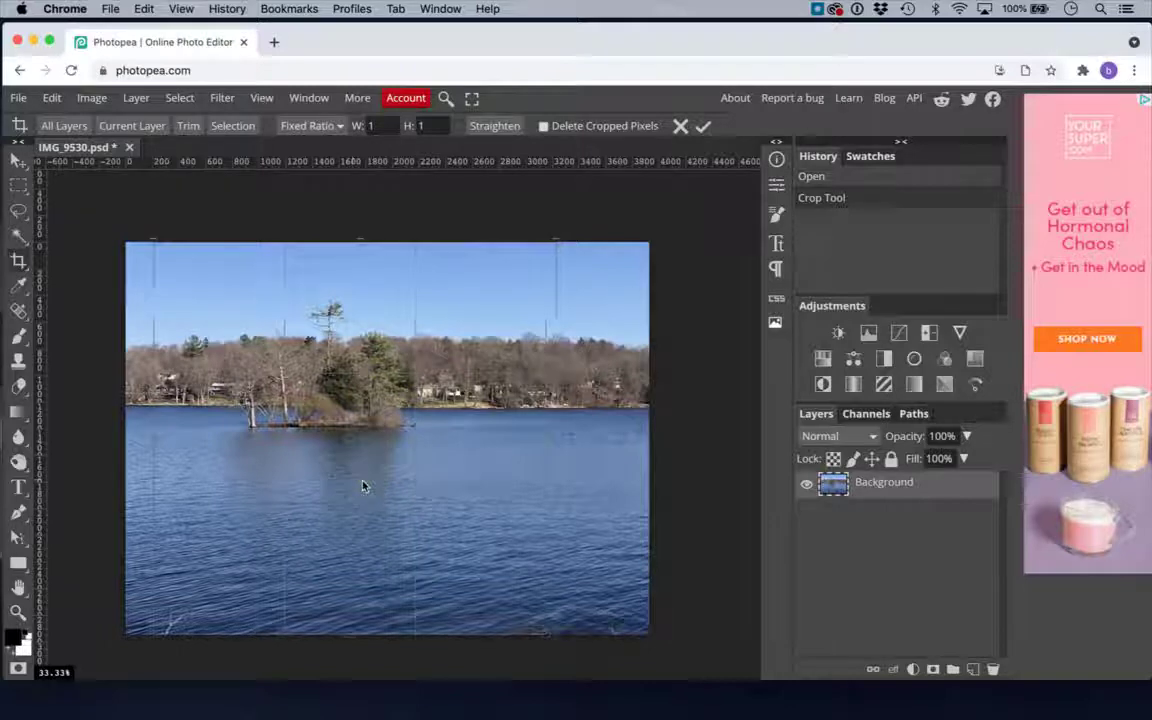
pyautogui.doubleClick(375, 125)
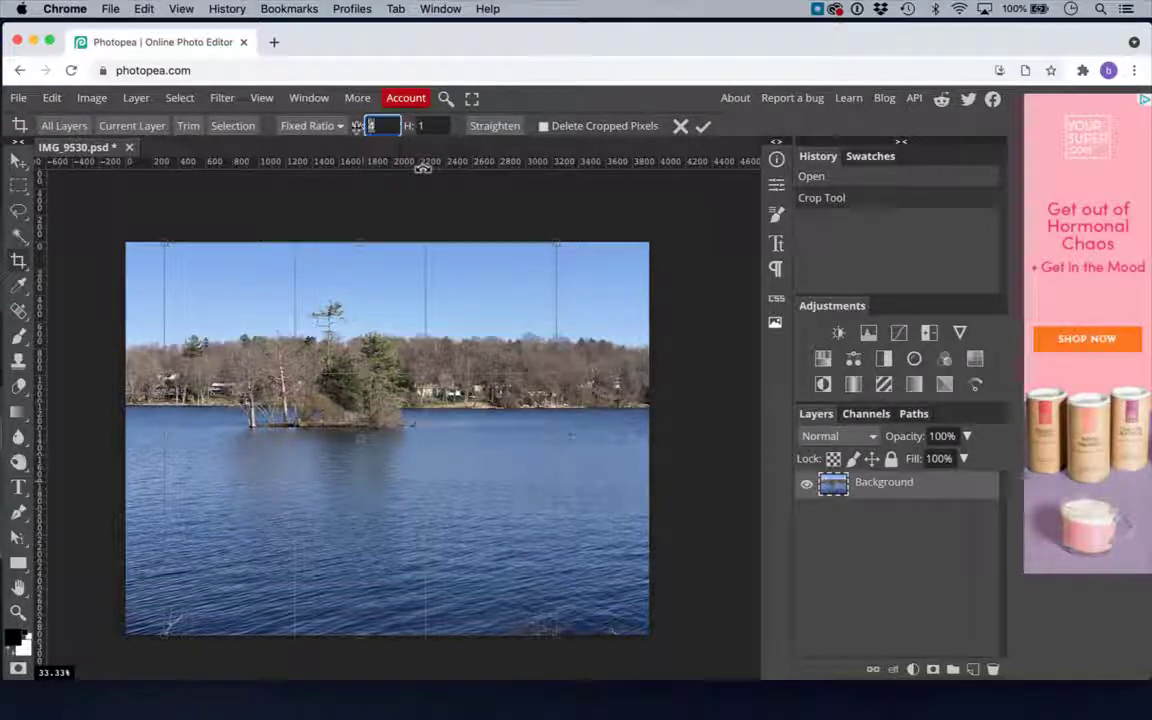
# Step: Set the crop ratio to W 5, H 4 and reshape the box to cover nearly the whole photo
pyautogui.write('5')
pyautogui.press('Tab')
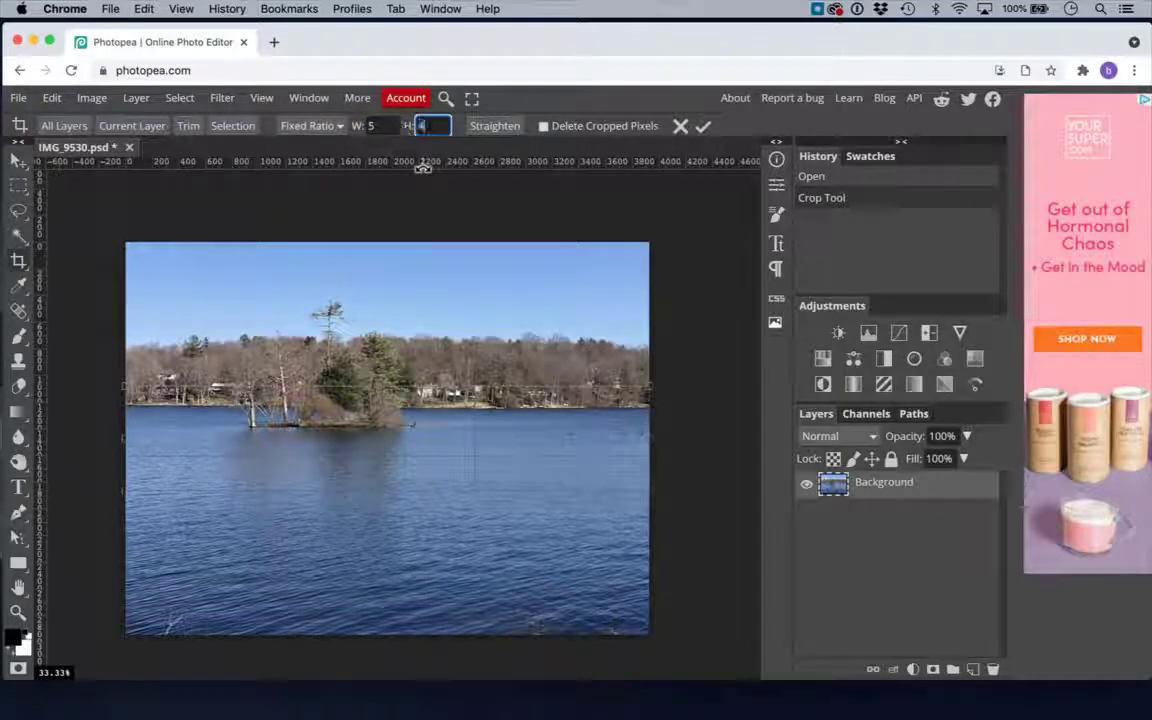
pyautogui.write('4')
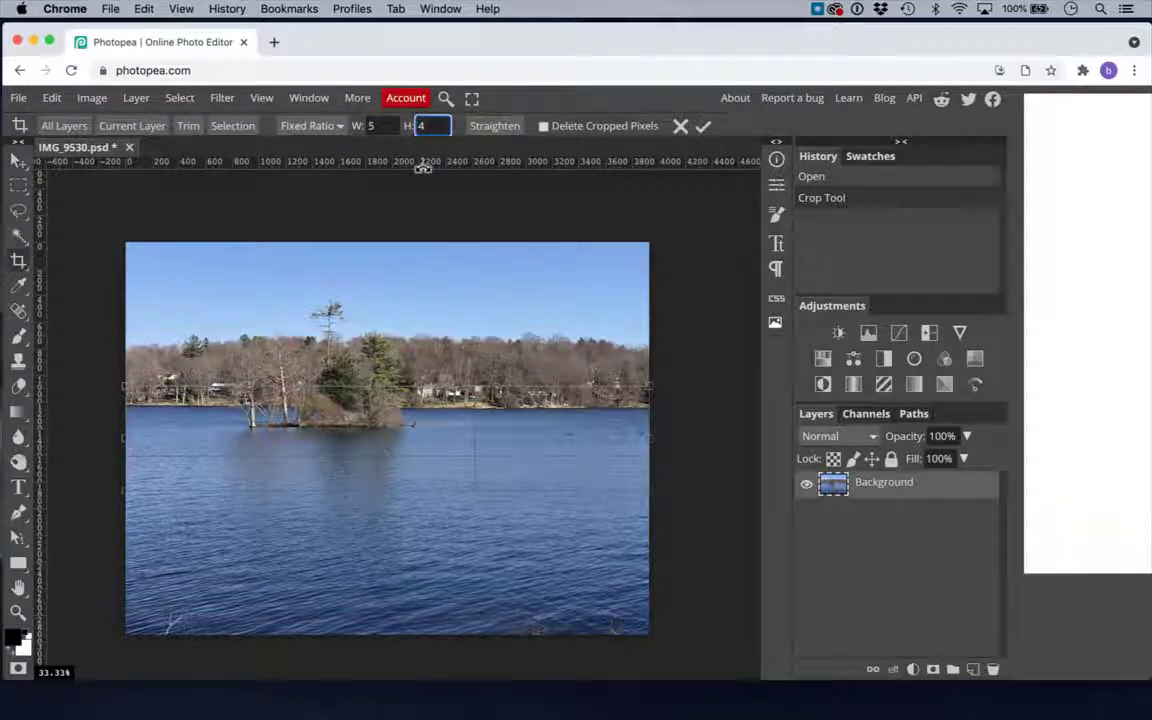
pyautogui.click(537, 205)
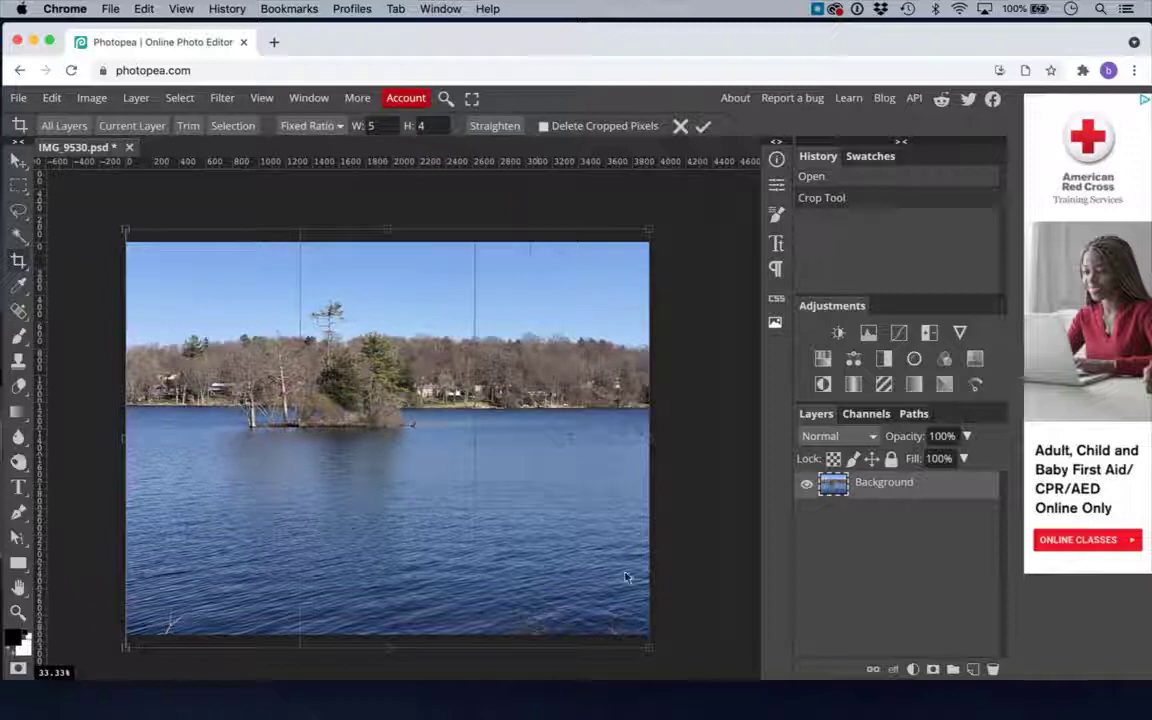
pyautogui.moveTo(647, 645); pyautogui.dragTo(626, 628)
pyautogui.moveTo(124, 230); pyautogui.dragTo(139, 261)
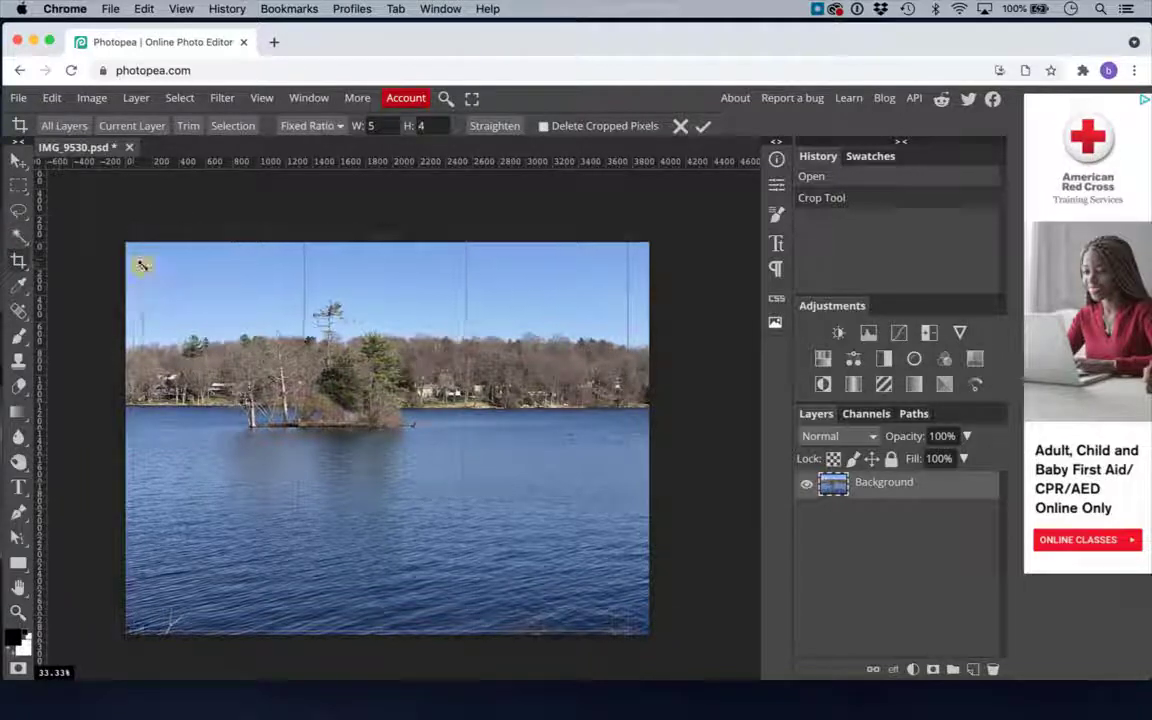
# Step: Switch the crop mode to Fixed Size, then back to Free
pyautogui.click(333, 127)
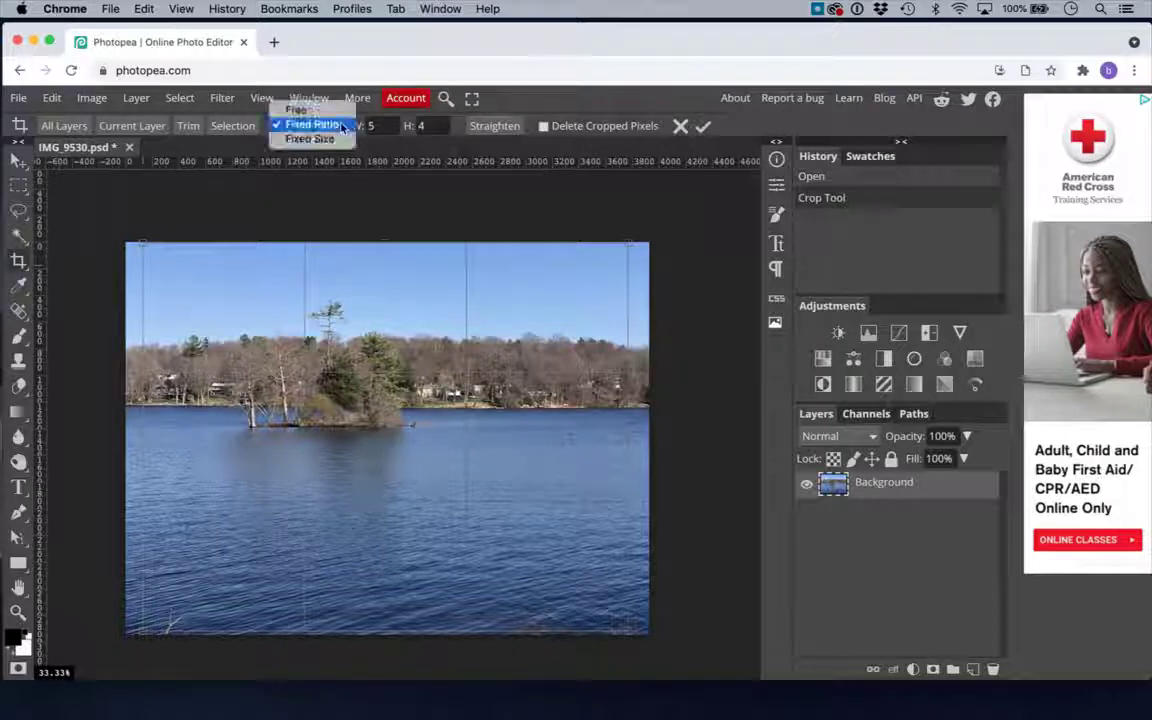
pyautogui.click(330, 139)
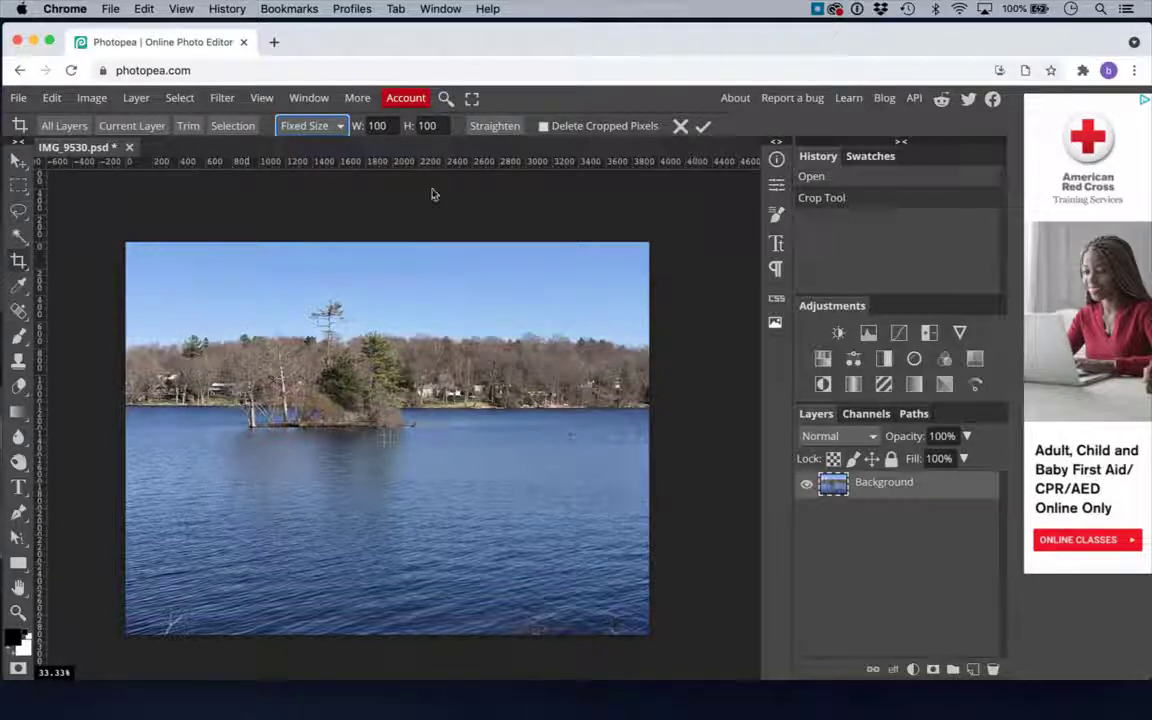
pyautogui.click(333, 129)
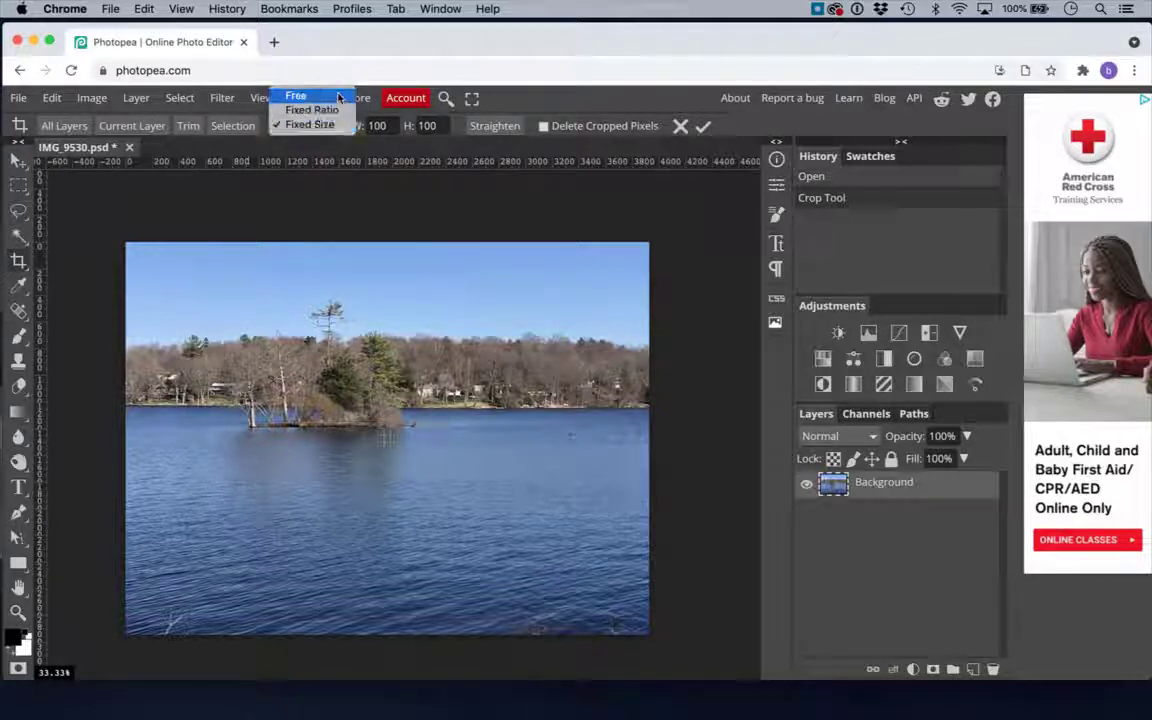
pyautogui.click(338, 96)
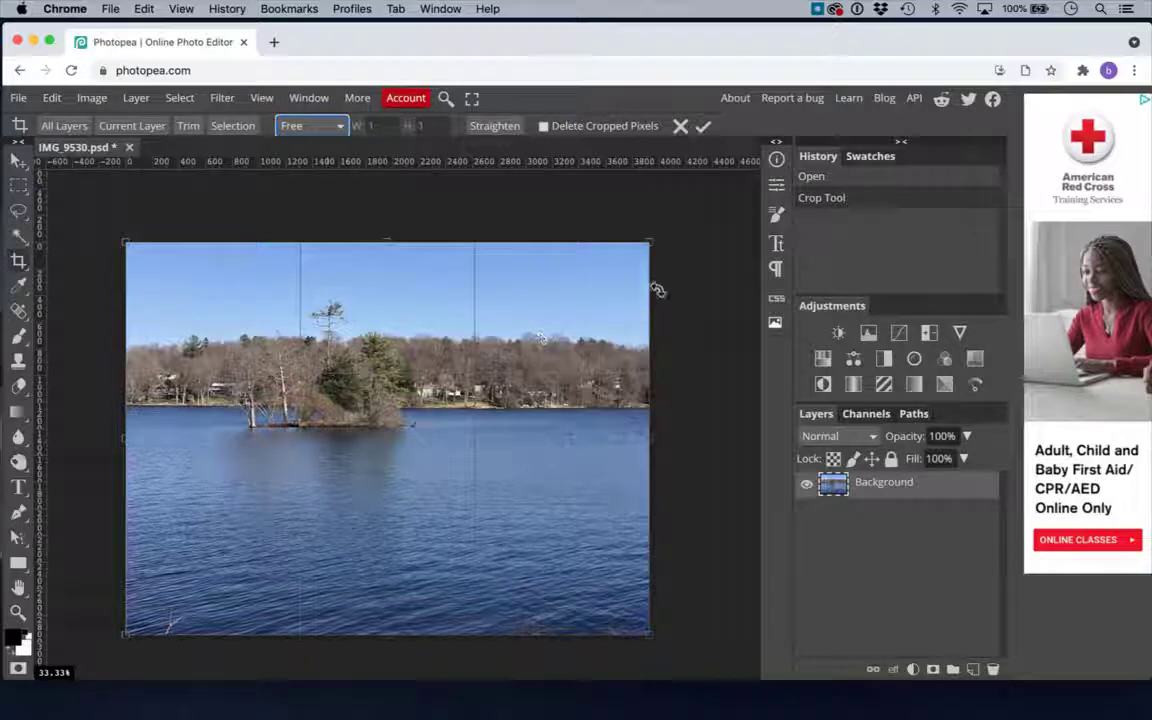
# Step: Adjust the free crop box around the island, trimming mostly the right side, and apply it
pyautogui.moveTo(641, 240); pyautogui.dragTo(598, 268)
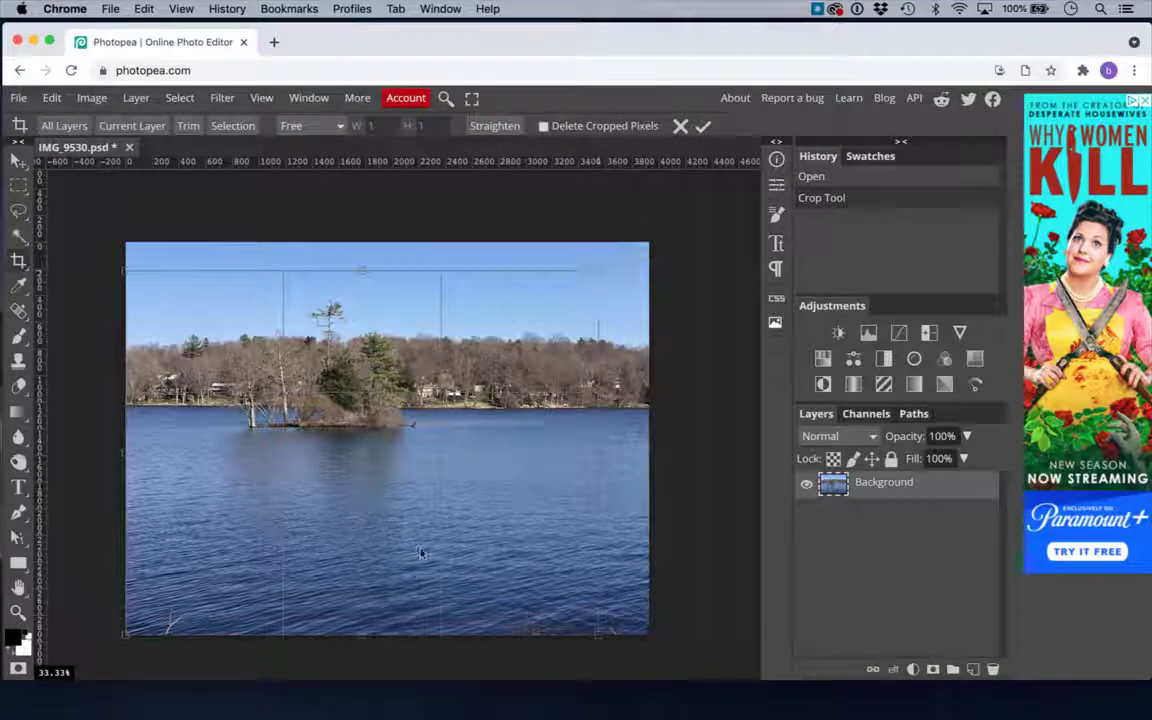
pyautogui.moveTo(365, 633); pyautogui.dragTo(368, 553)
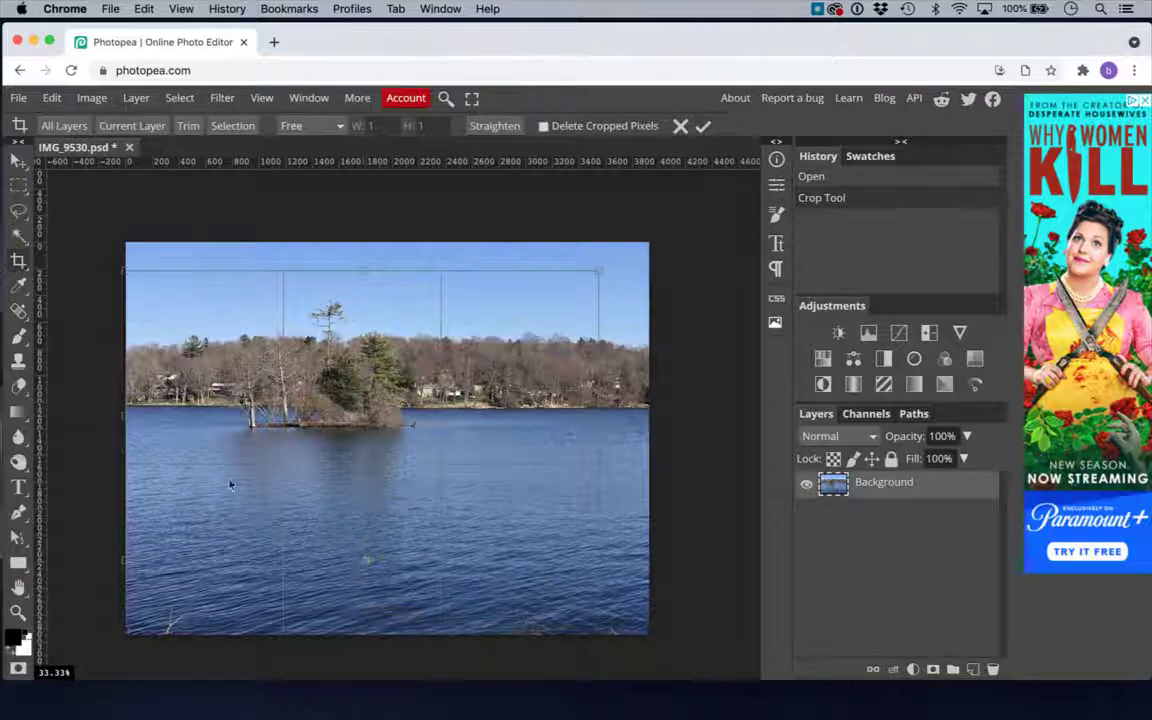
pyautogui.moveTo(125, 412); pyautogui.dragTo(171, 409)
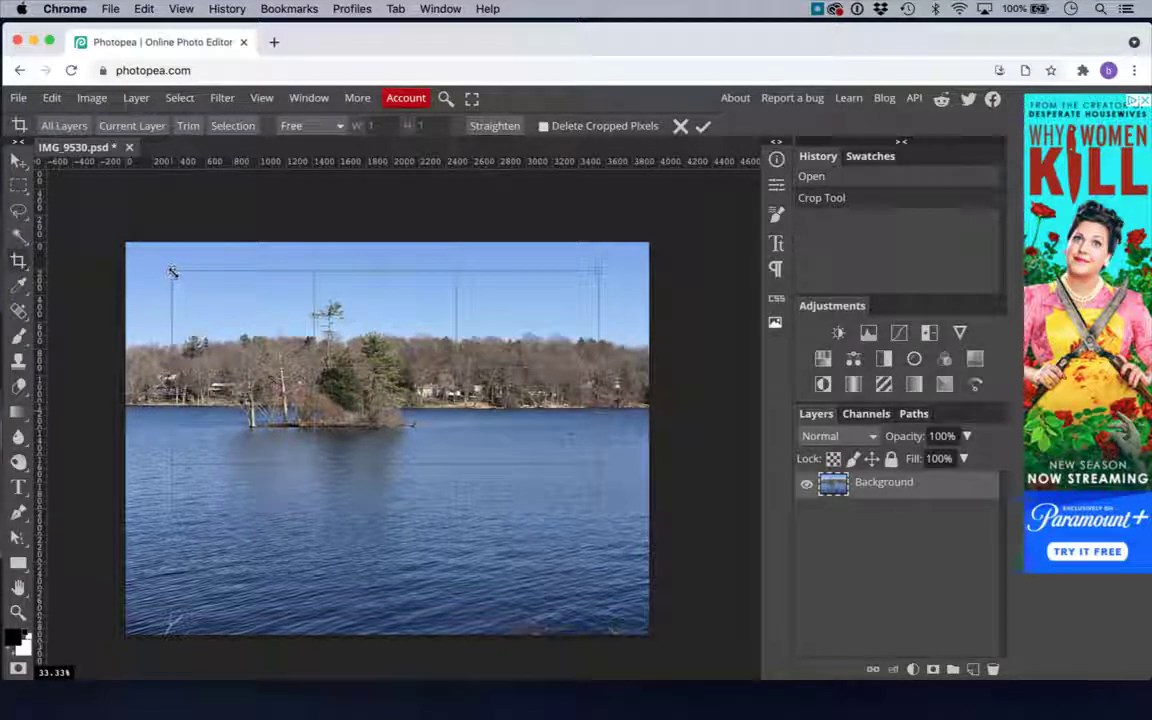
pyautogui.moveTo(172, 271); pyautogui.dragTo(120, 241)
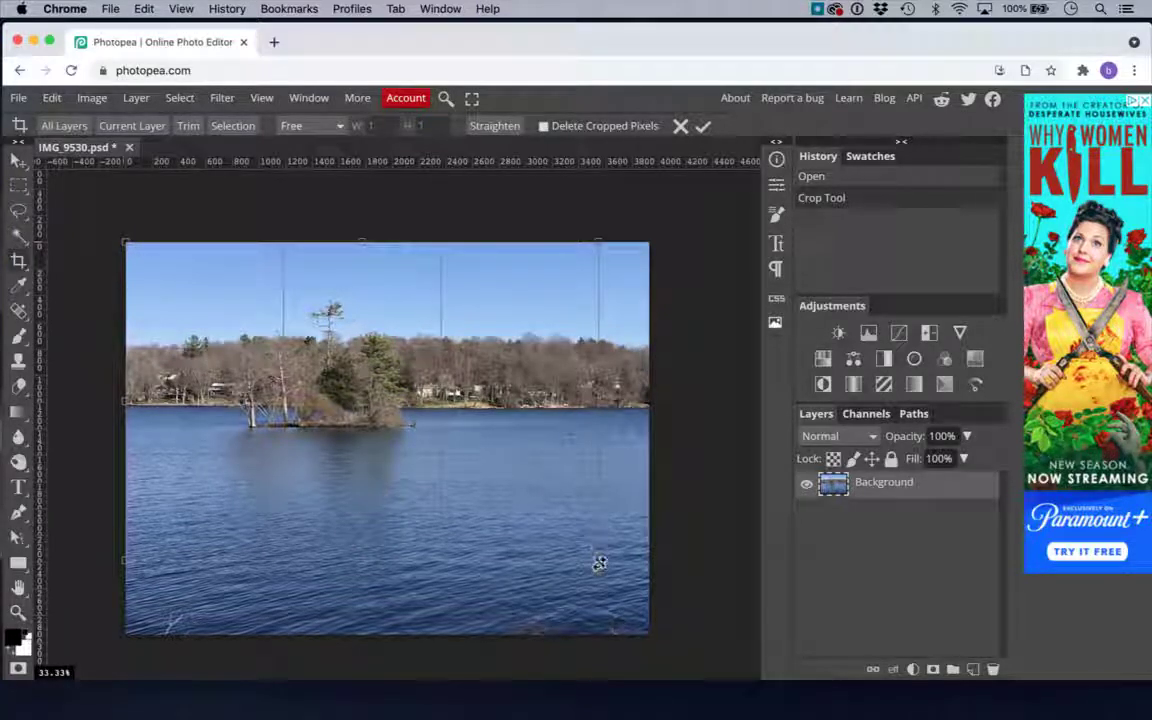
pyautogui.moveTo(598, 563); pyautogui.dragTo(590, 595)
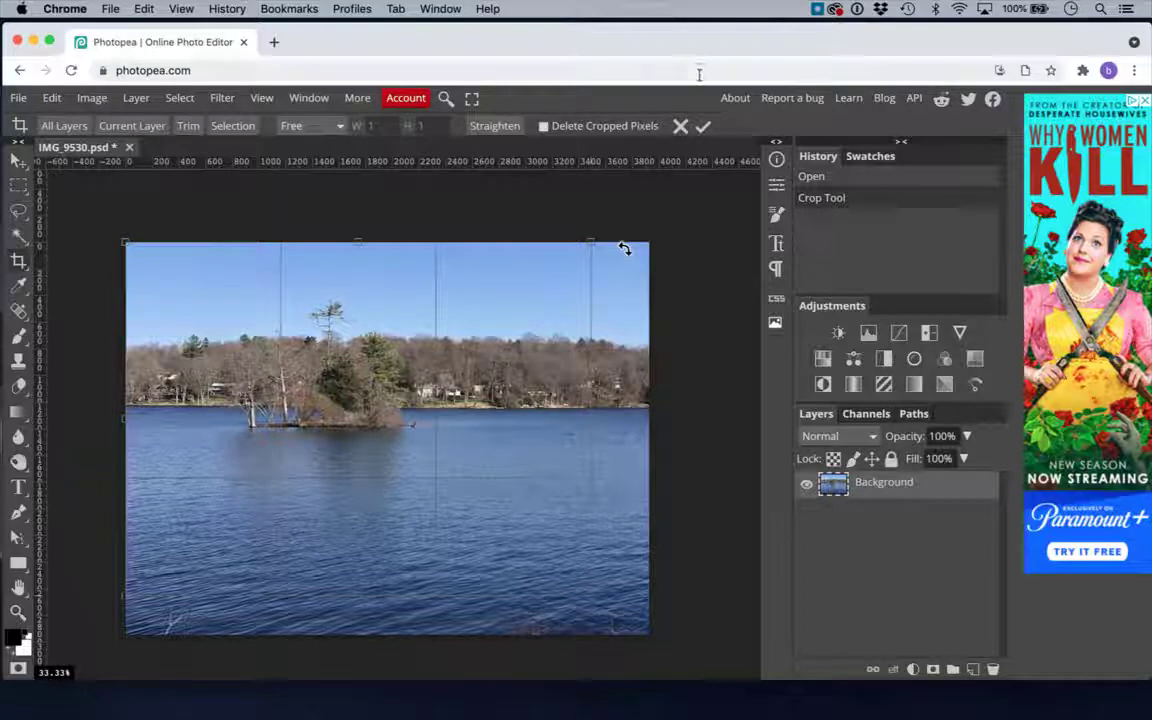
pyautogui.click(702, 127)
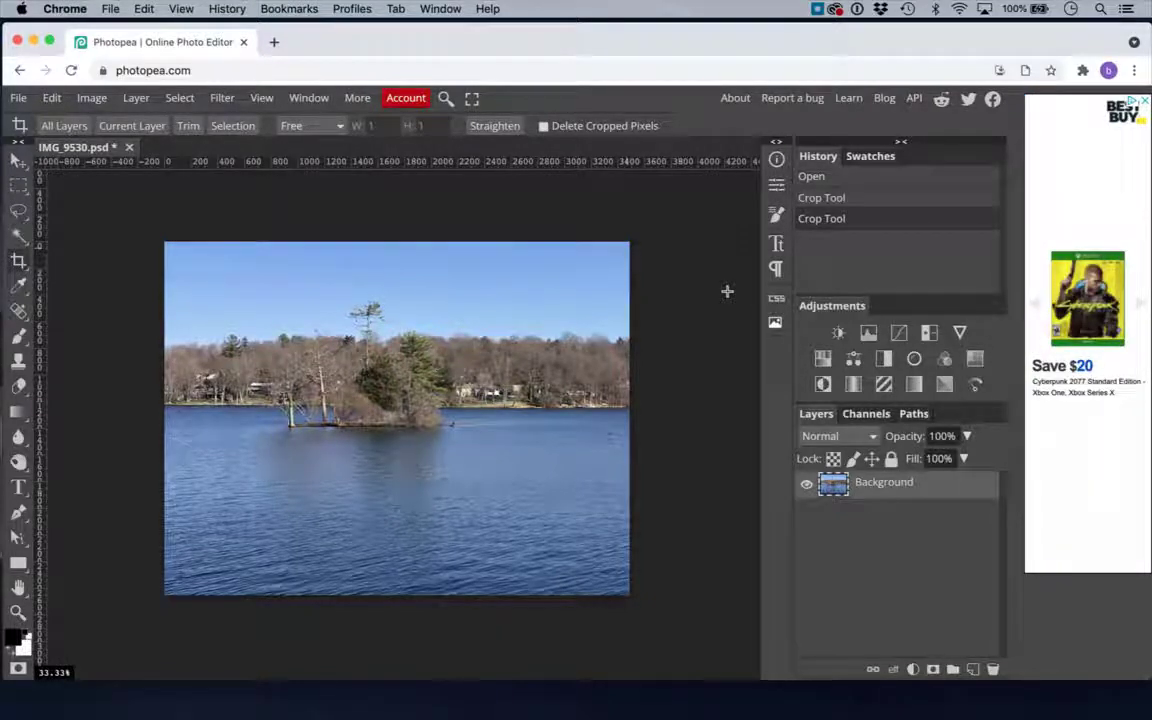
# Step: Undo the second crop with Cmd+Z, leaving only the straightening crop
pyautogui.press('super+z')
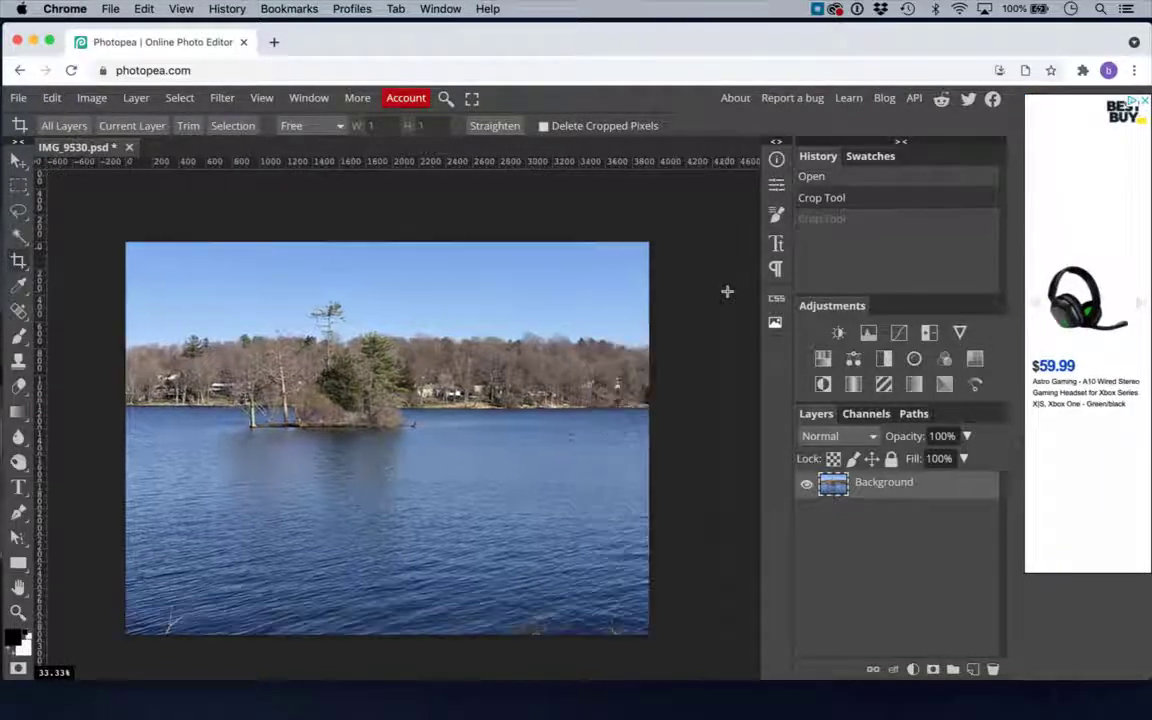
# Step: Save the straightened lake photo as IMG_9530.psd from the File menu
pyautogui.click(19, 98)
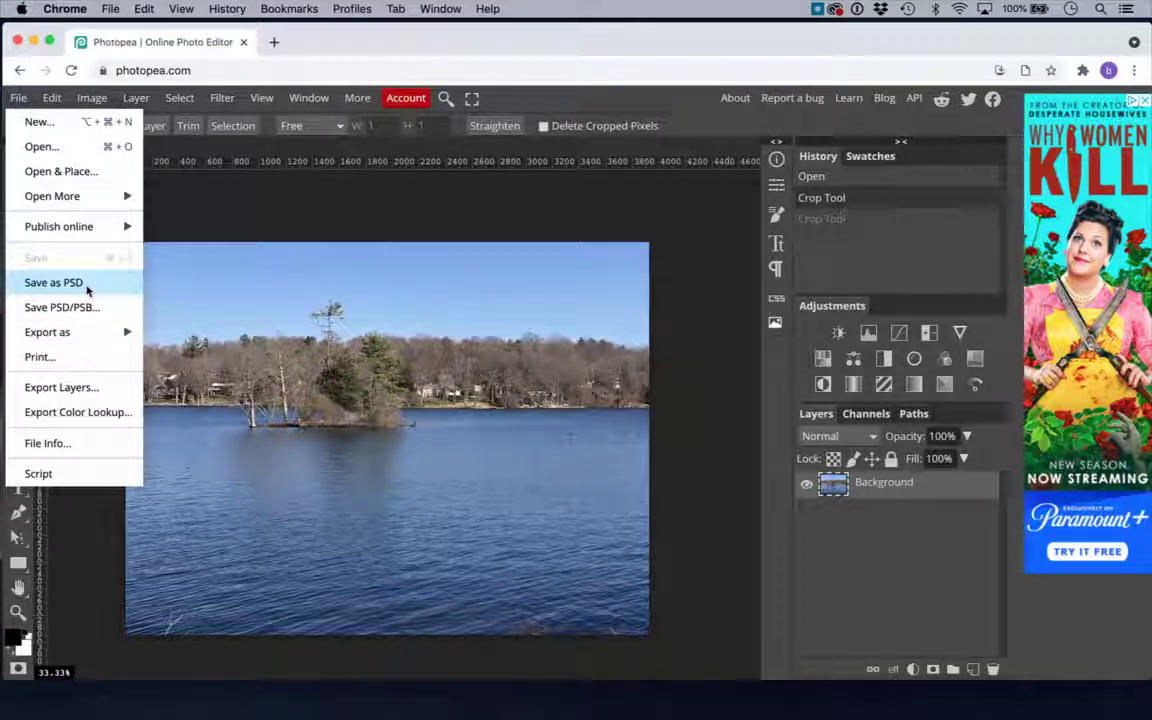
pyautogui.moveTo(96, 343)
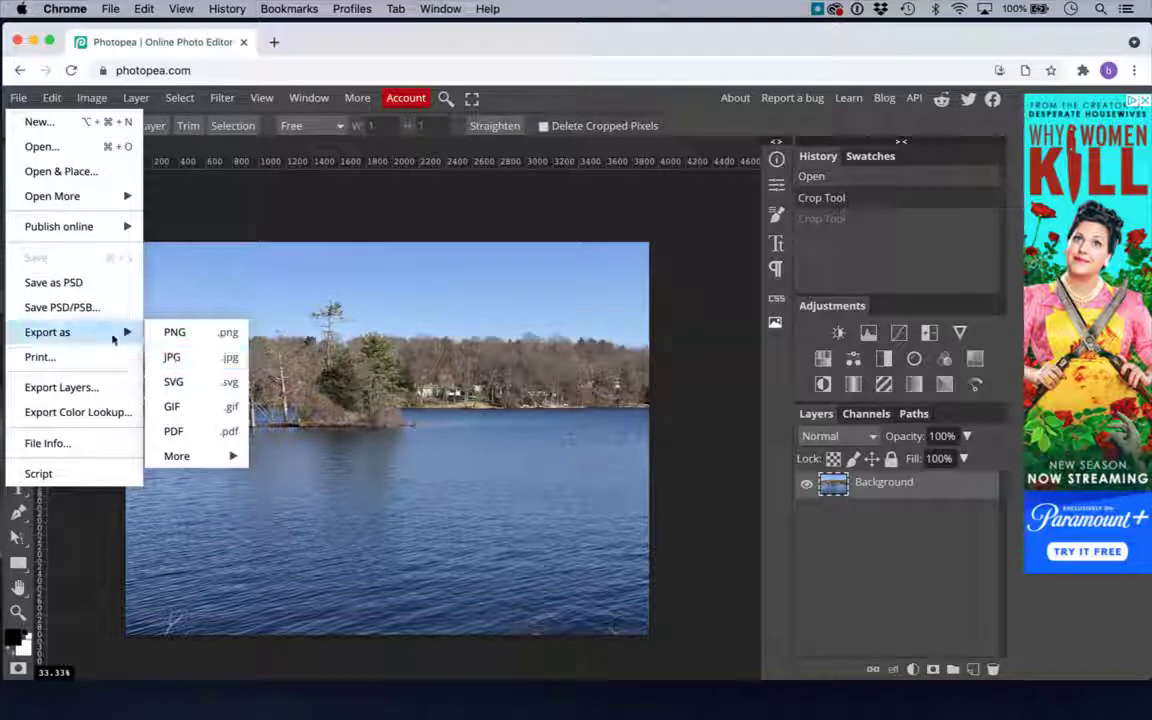
pyautogui.click(91, 284)
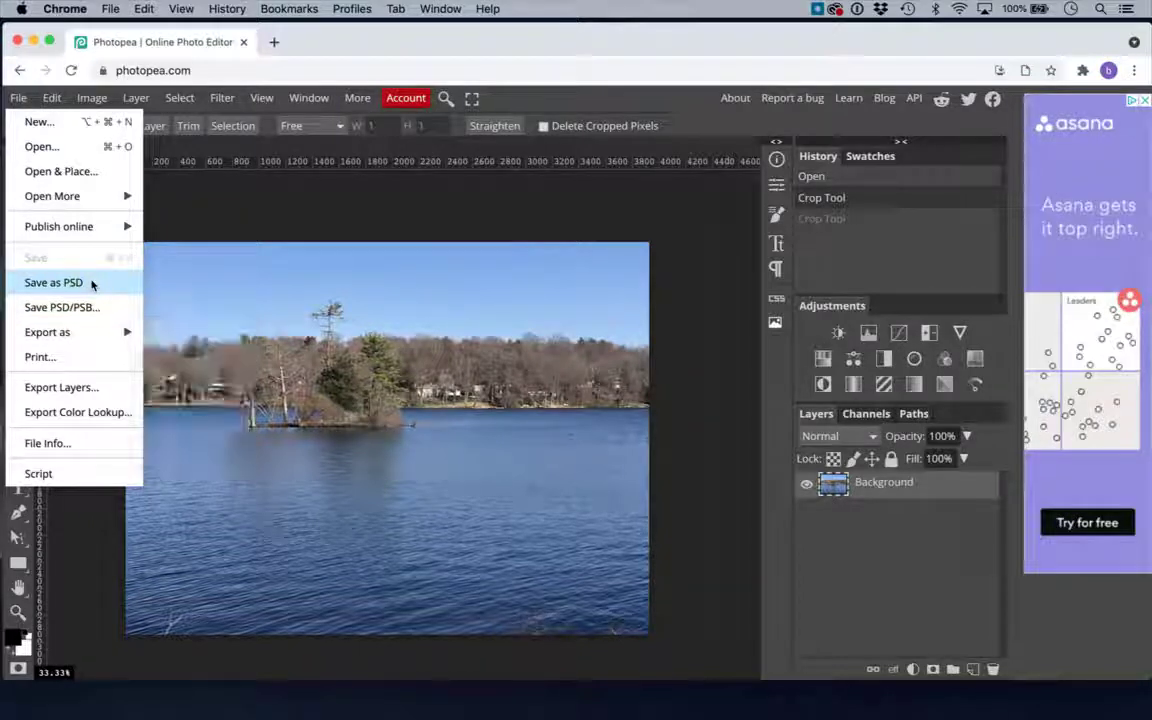
pyautogui.click(90, 282)
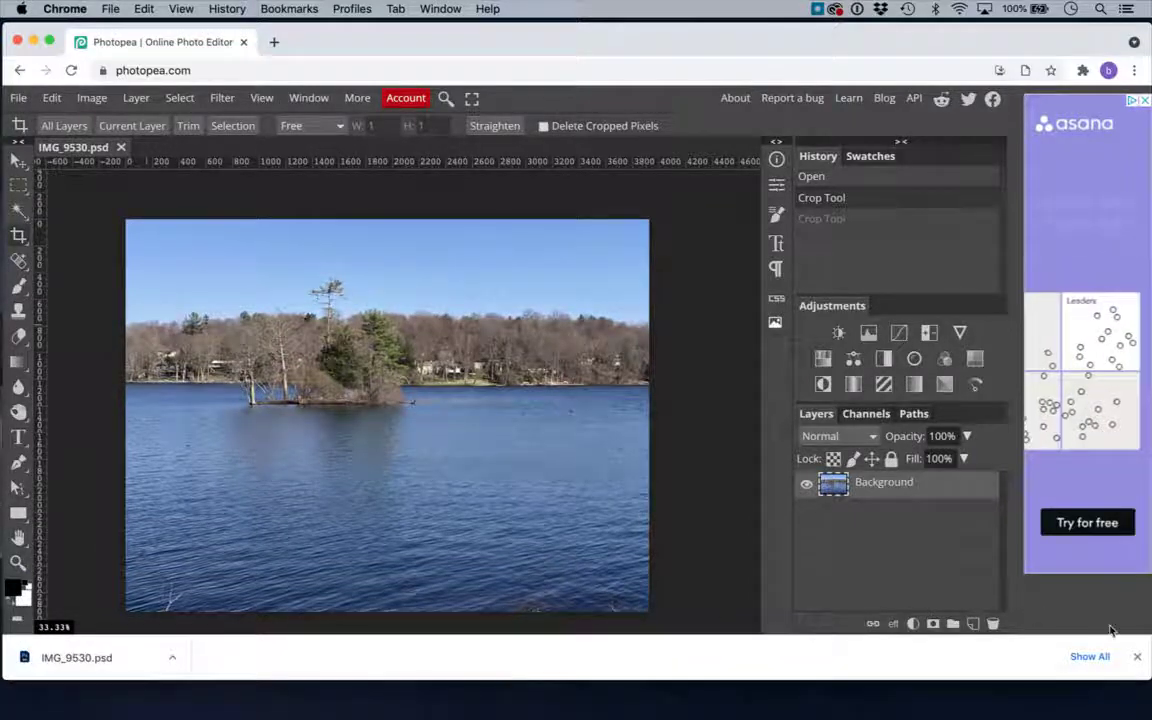
# Step: Dismiss Chrome's download bar and close the IMG_9530.psd document
pyautogui.click(1137, 658)
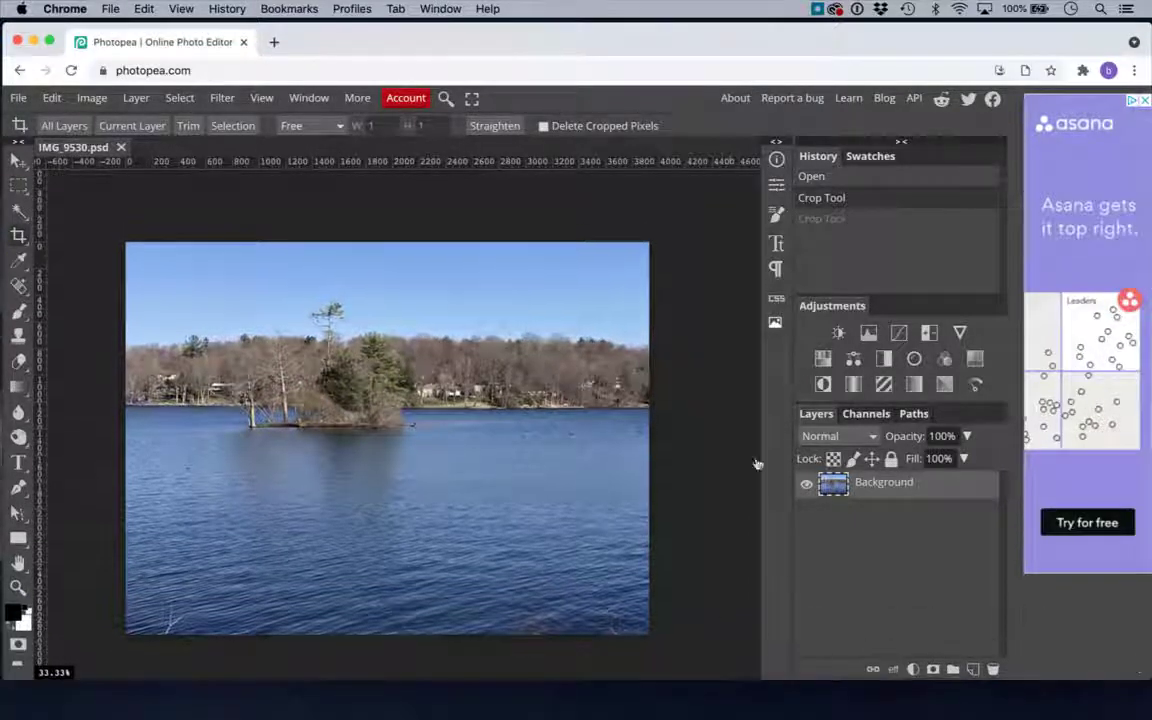
pyautogui.click(121, 148)
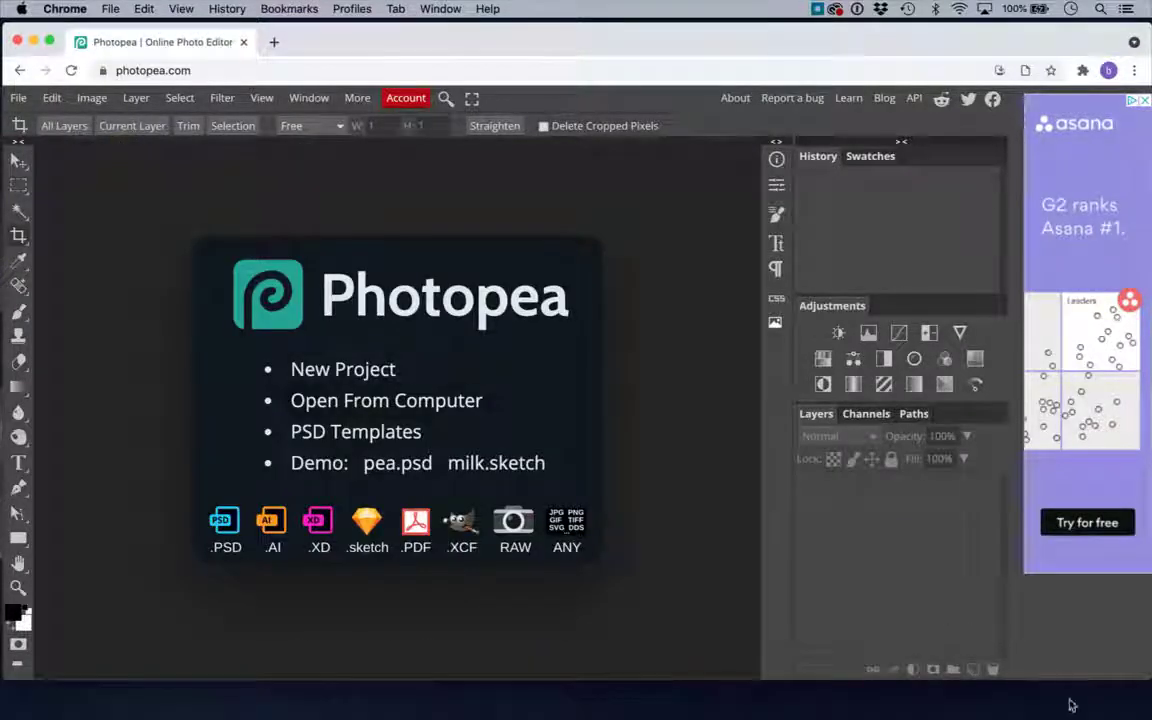